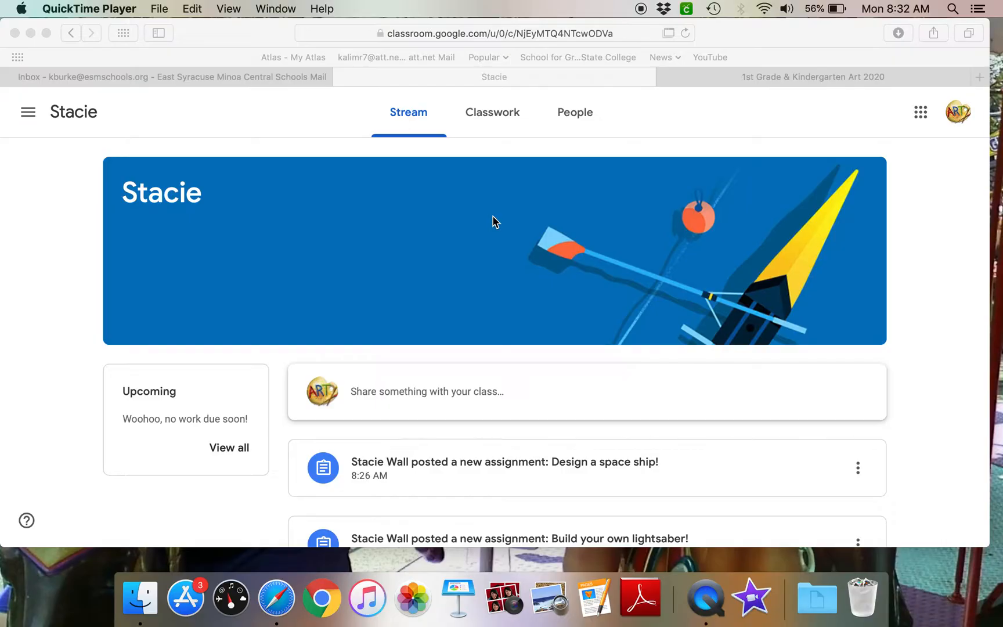
- Open the "Build your own lightsaber!" assignment from the class's classwork list
left_click(490, 114)
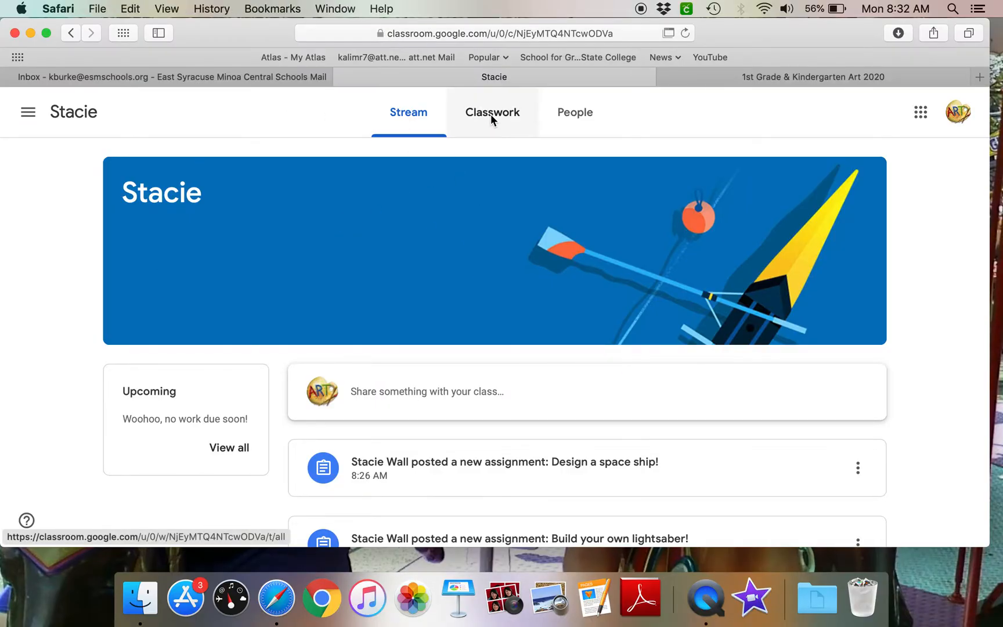
left_click(490, 114)
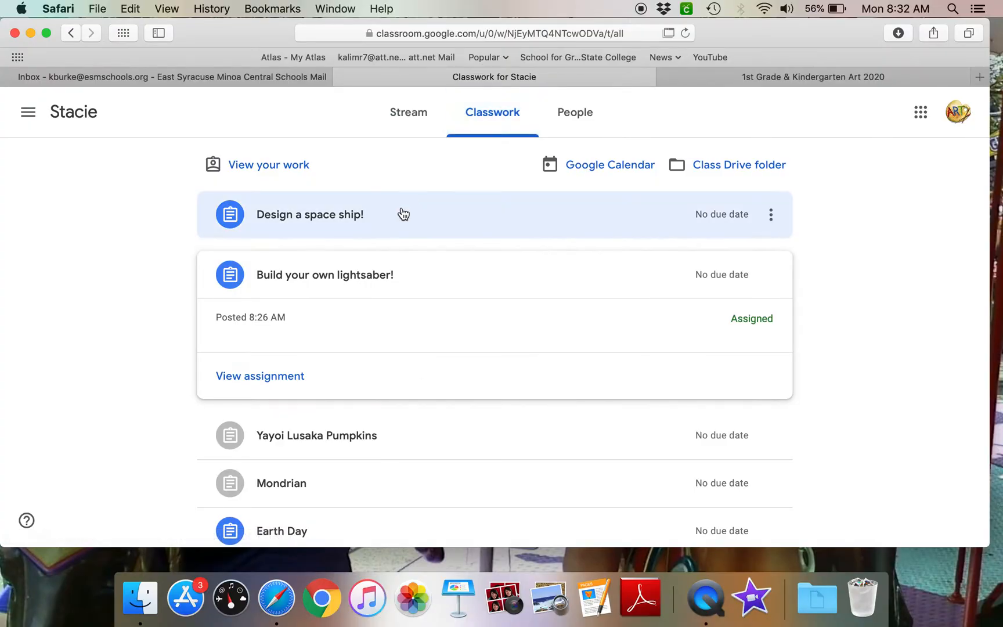
left_click(279, 377)
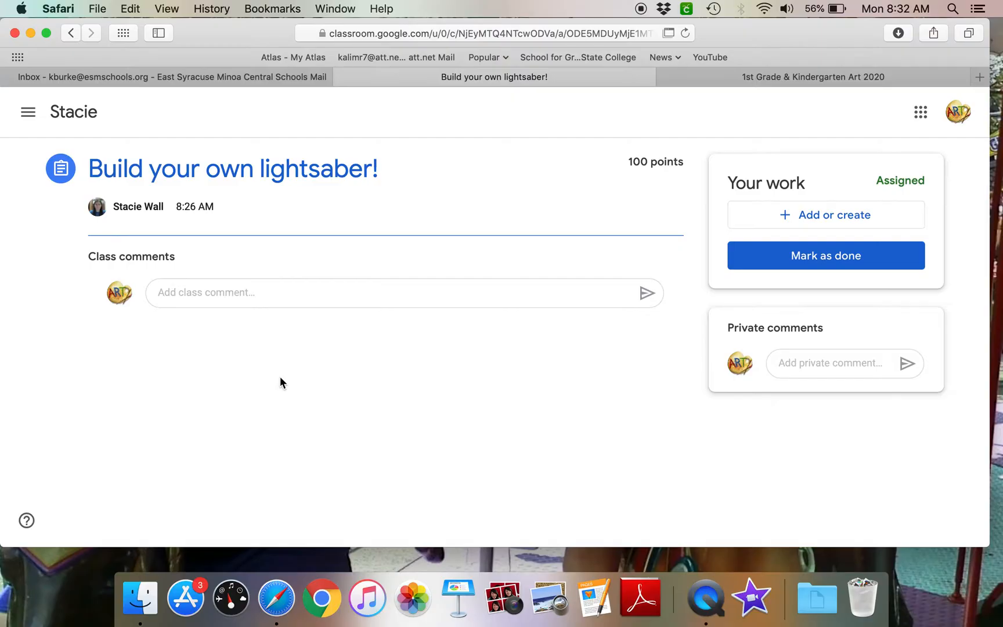
- Create a new Google Drawings file as the work for the lightsaber assignment and open it
left_click(813, 216)
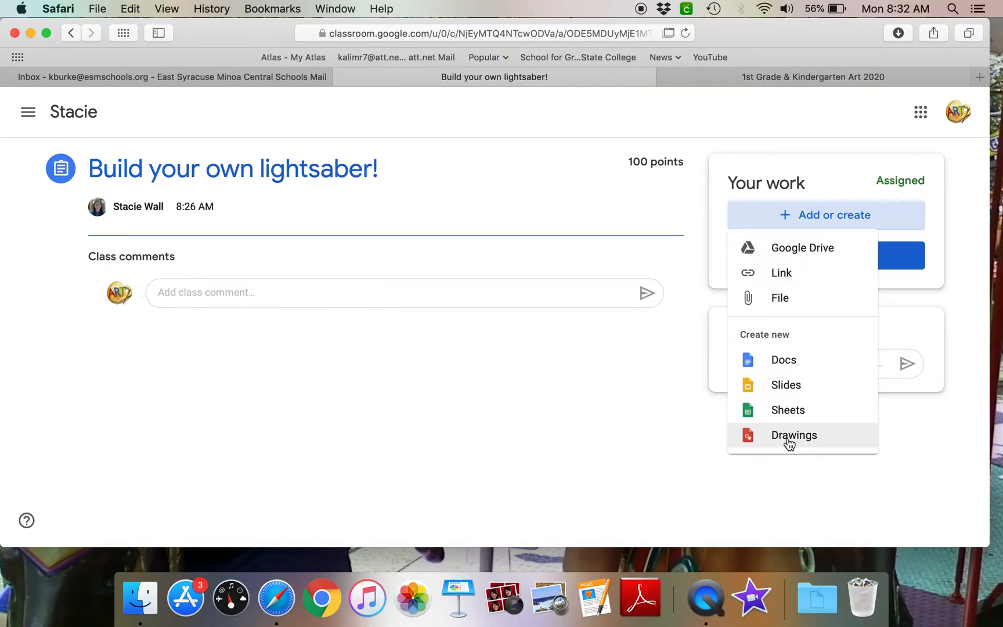
left_click(791, 436)
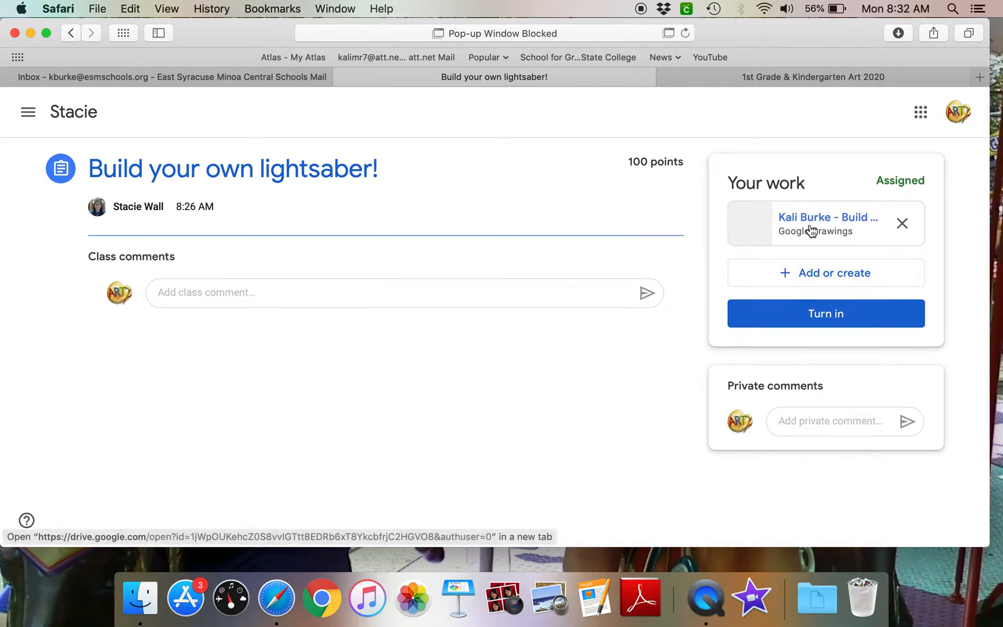
left_click(809, 225)
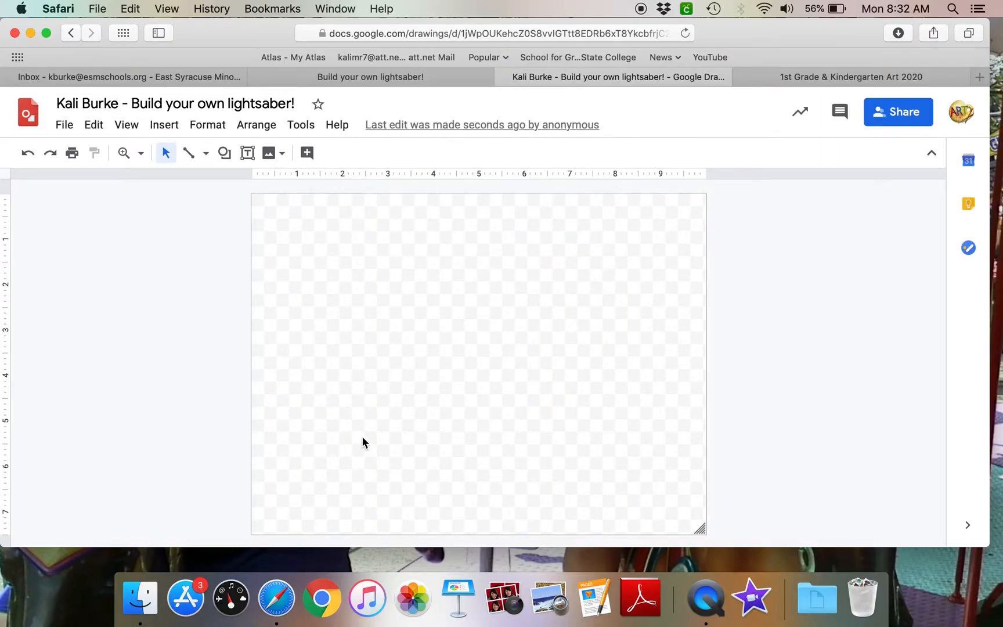
- Draw a rectangle with rounded top corners in the canvas's upper half and reshape it into a tall, narrow blade
left_click(224, 152)
mouse_move(237, 182)
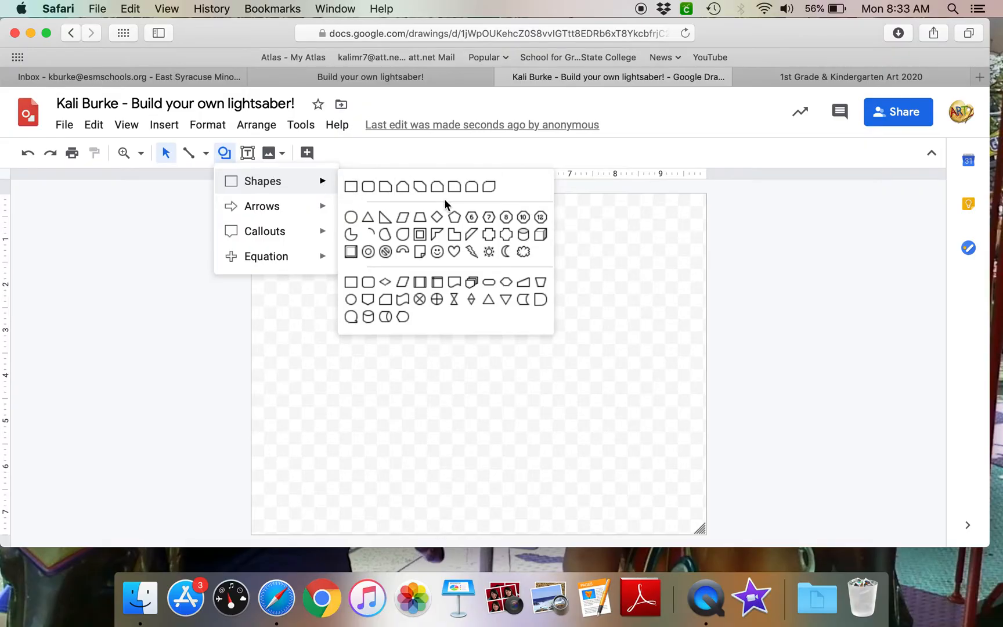
left_click(471, 187)
left_click_drag(378, 358, 472, 321)
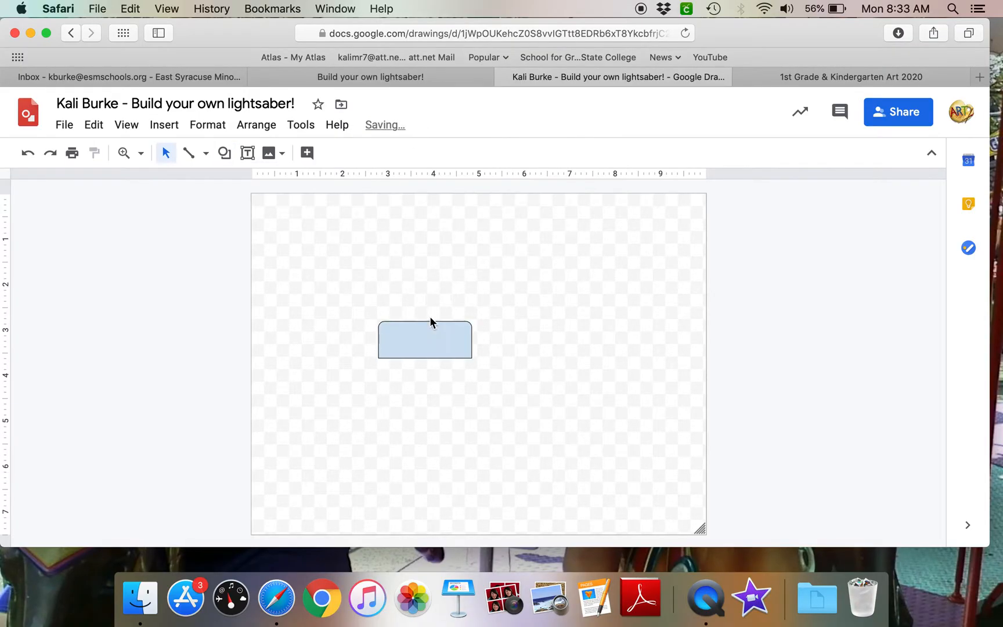
left_click(459, 351)
left_click_drag(409, 335, 383, 205)
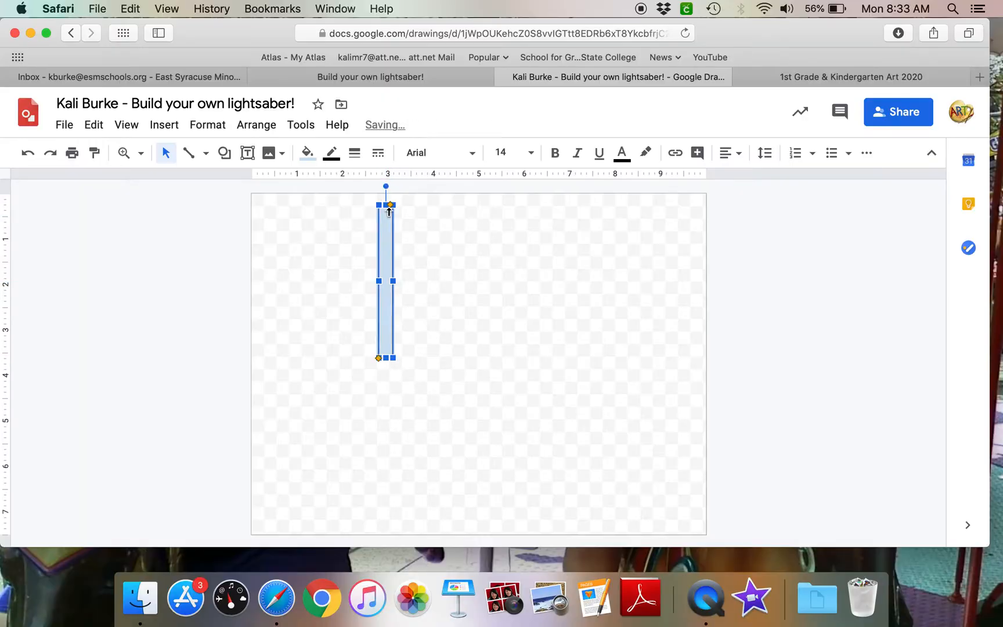
left_click(456, 289)
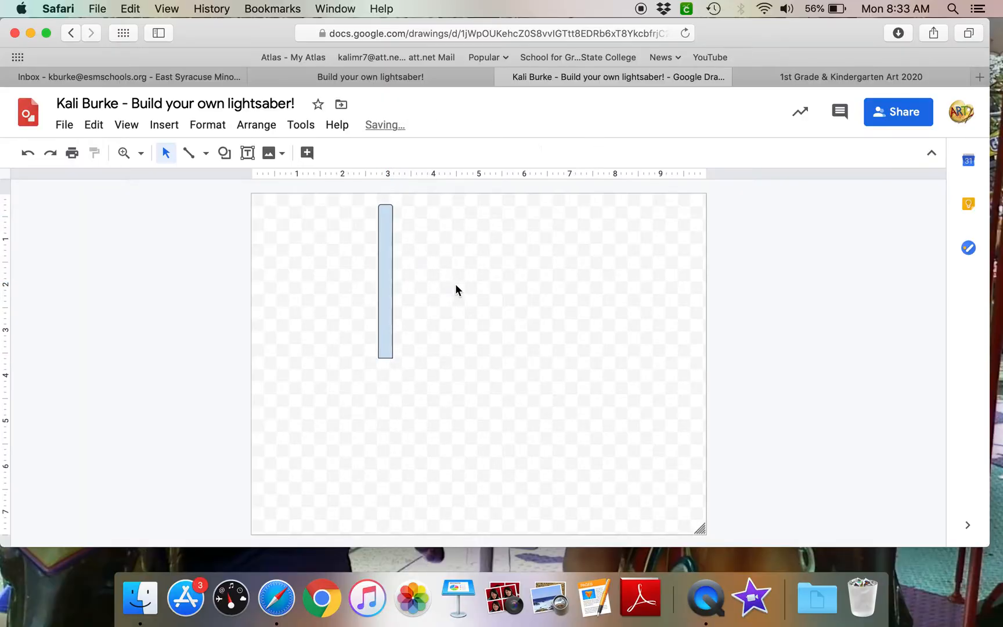
- Rotate the blade clockwise to a diagonal pointing up to the right and move it right of the canvas centre
left_click(384, 249)
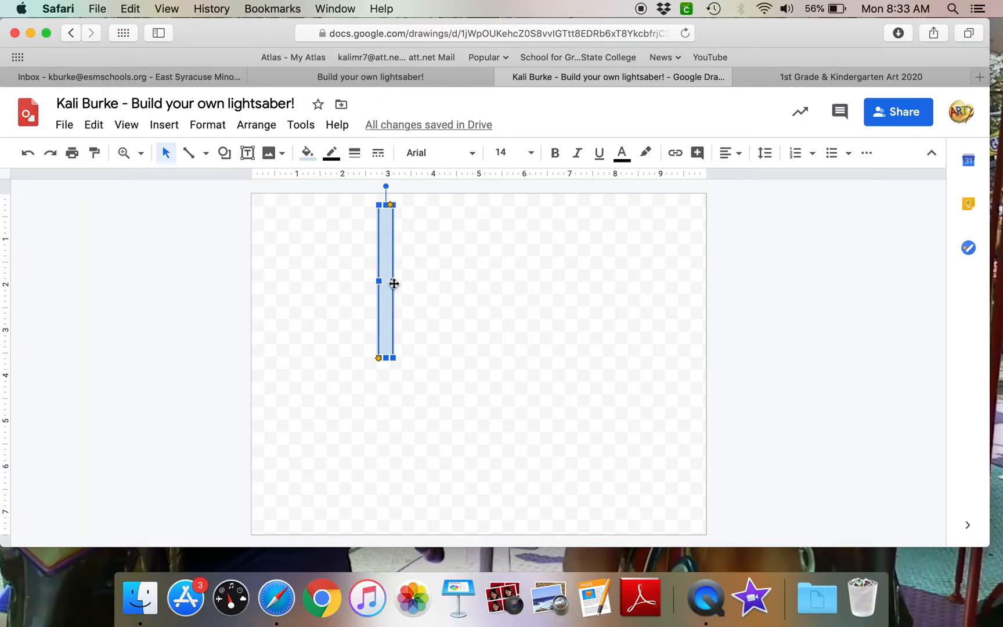
left_click_drag(386, 186, 462, 221)
left_click(504, 327)
left_click(446, 237)
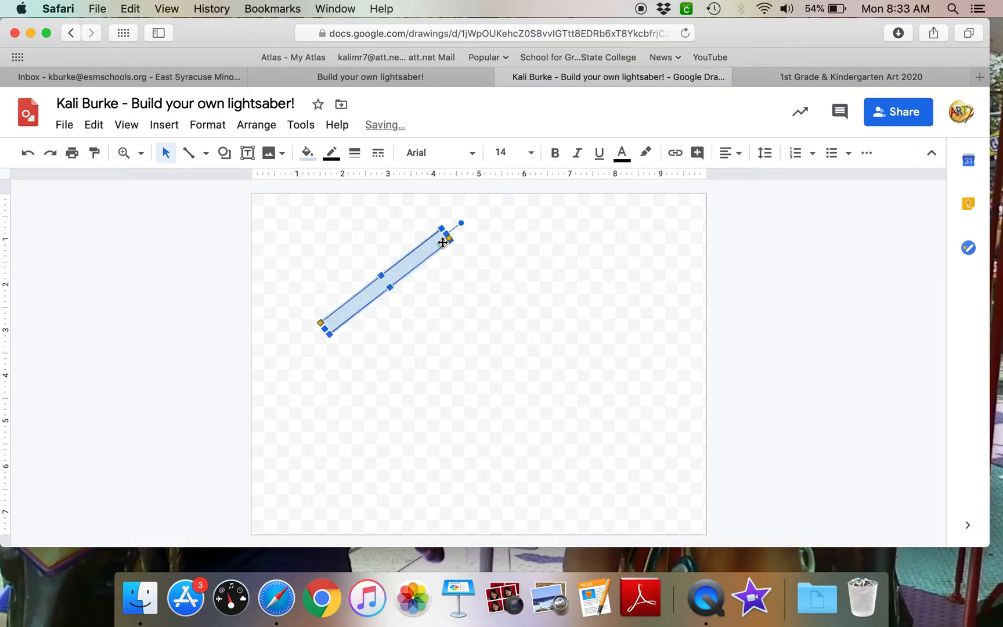
left_click_drag(426, 250, 568, 280)
left_click(401, 327)
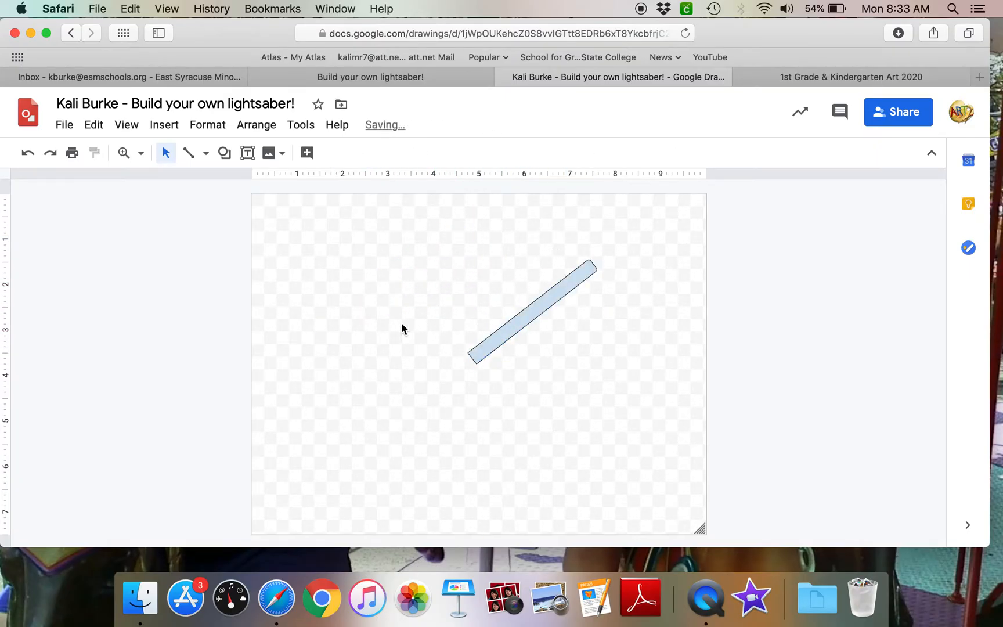
- Fill the diagonal lightsaber blade with solid purple
left_click(544, 310)
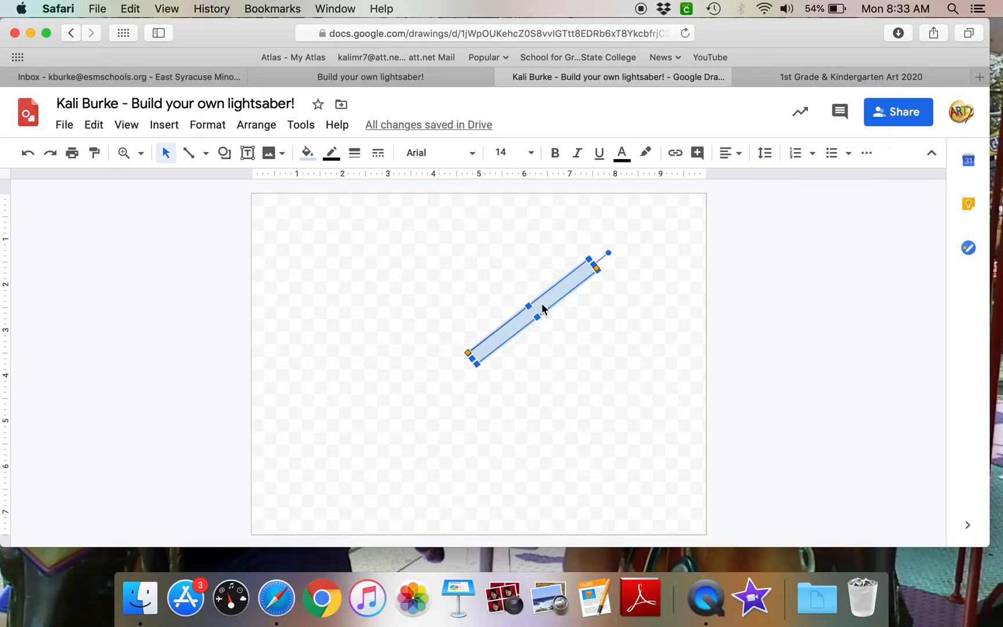
left_click(307, 152)
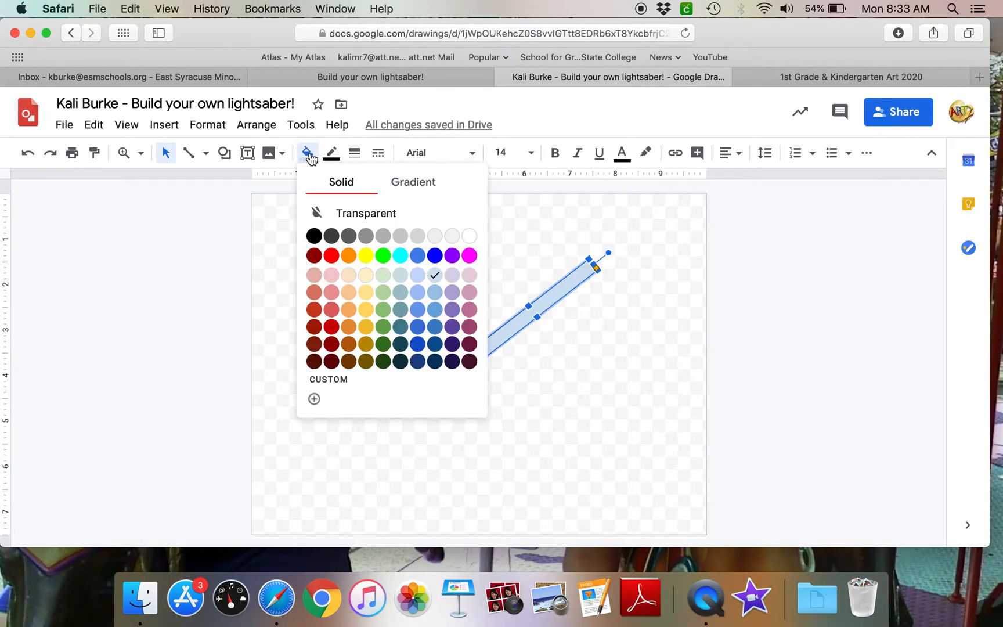
left_click(453, 257)
left_click(453, 257)
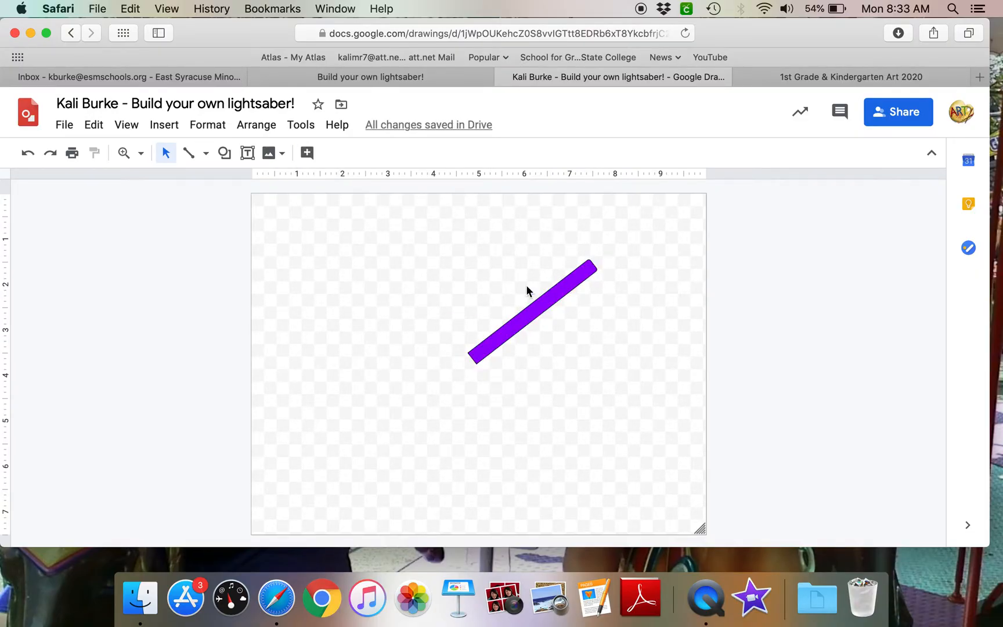
- Draw a small circle and place it over the lower end of the purple blade
left_click(227, 158)
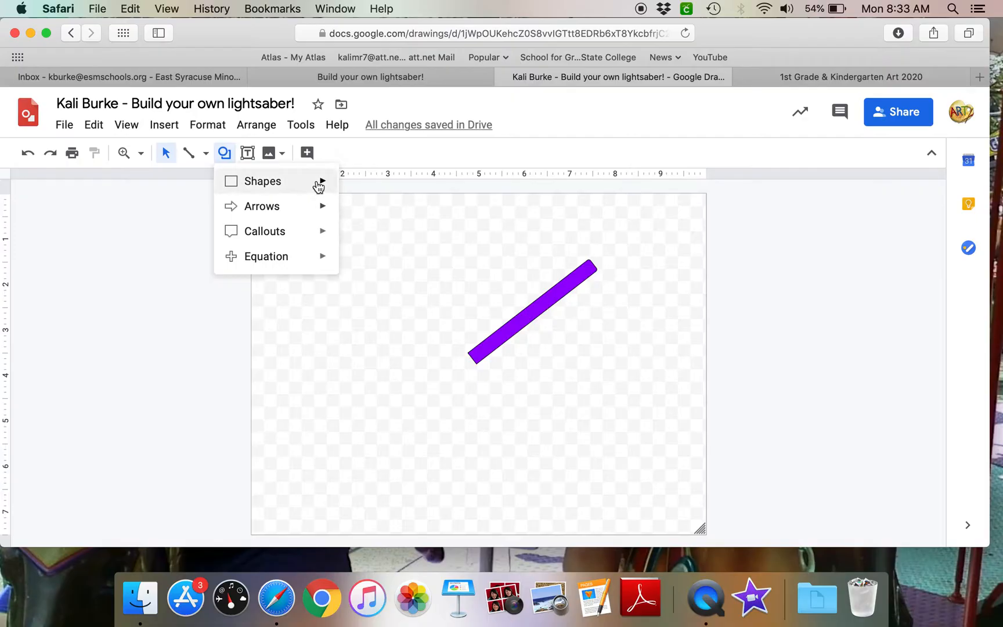
mouse_move(328, 185)
left_click(352, 218)
left_click_drag(358, 277, 468, 365)
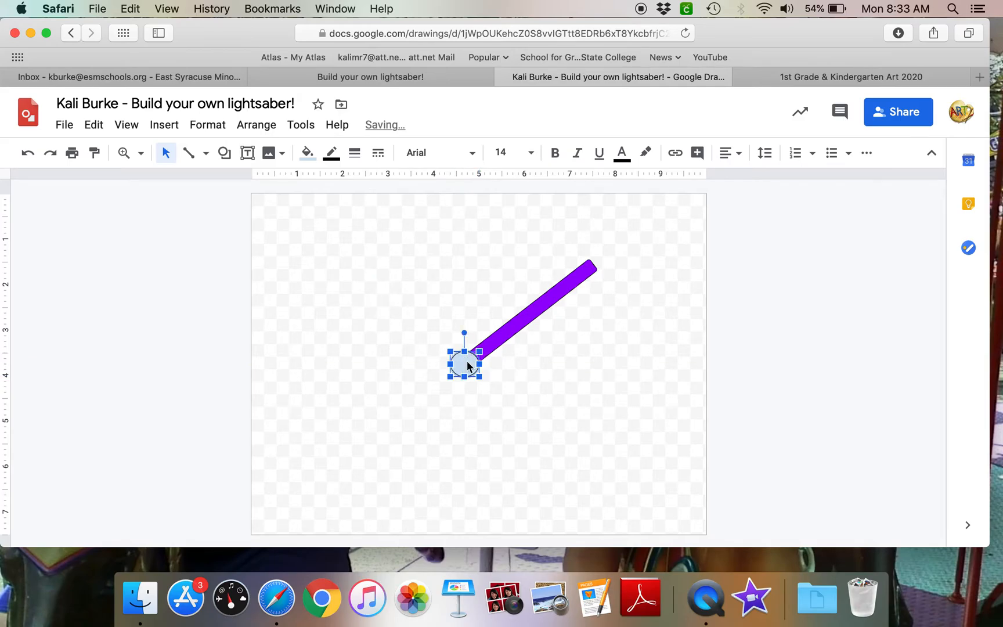
left_click(371, 267)
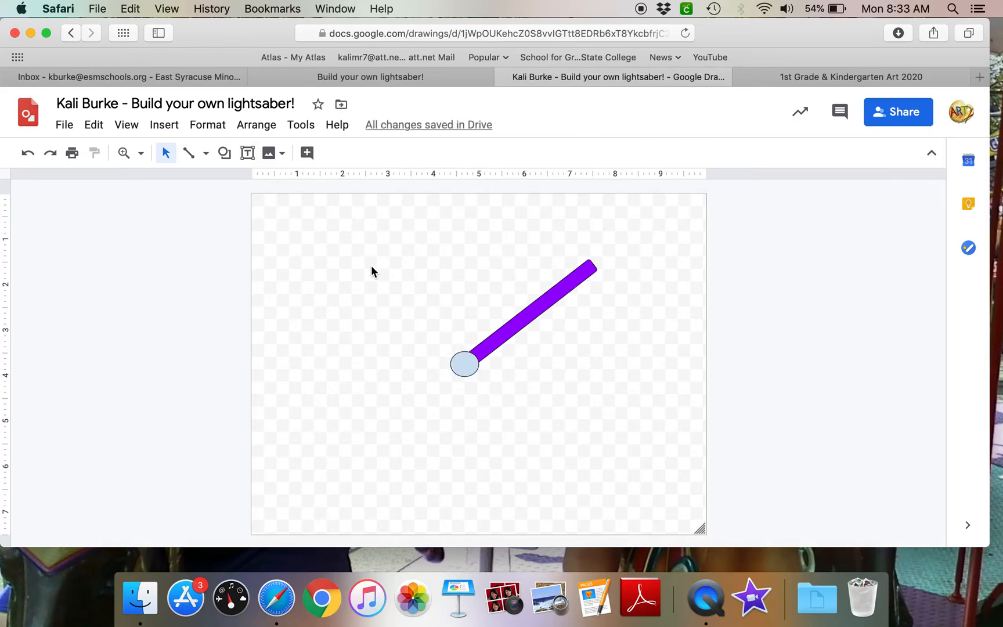
- Draw a small triangle, tilt it slightly counterclockwise, and place it against the lower-left side of the circle
left_click(225, 154)
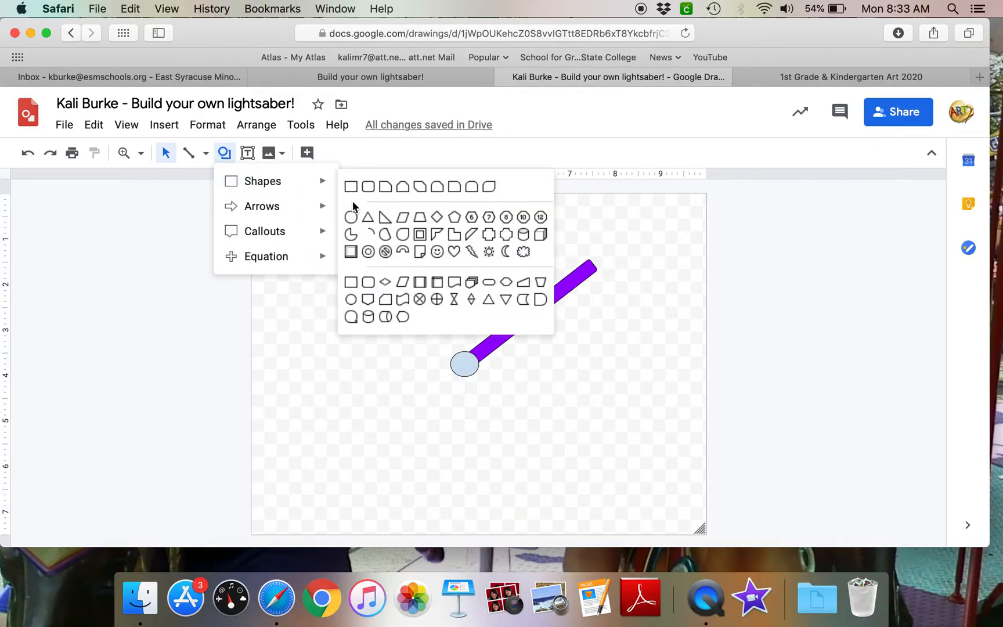
mouse_move(326, 184)
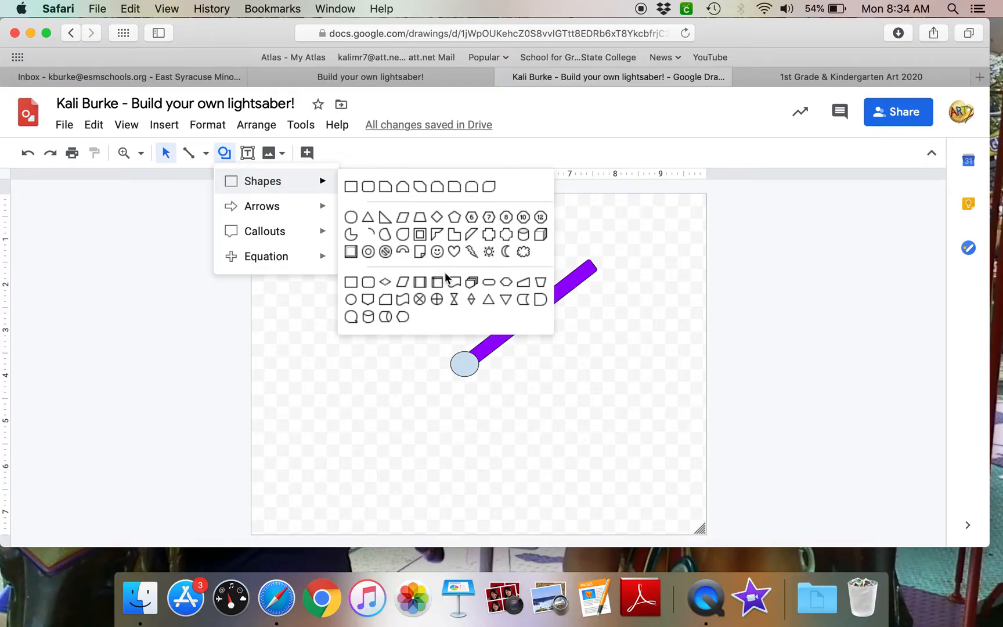
left_click(488, 298)
left_click_drag(322, 241, 355, 273)
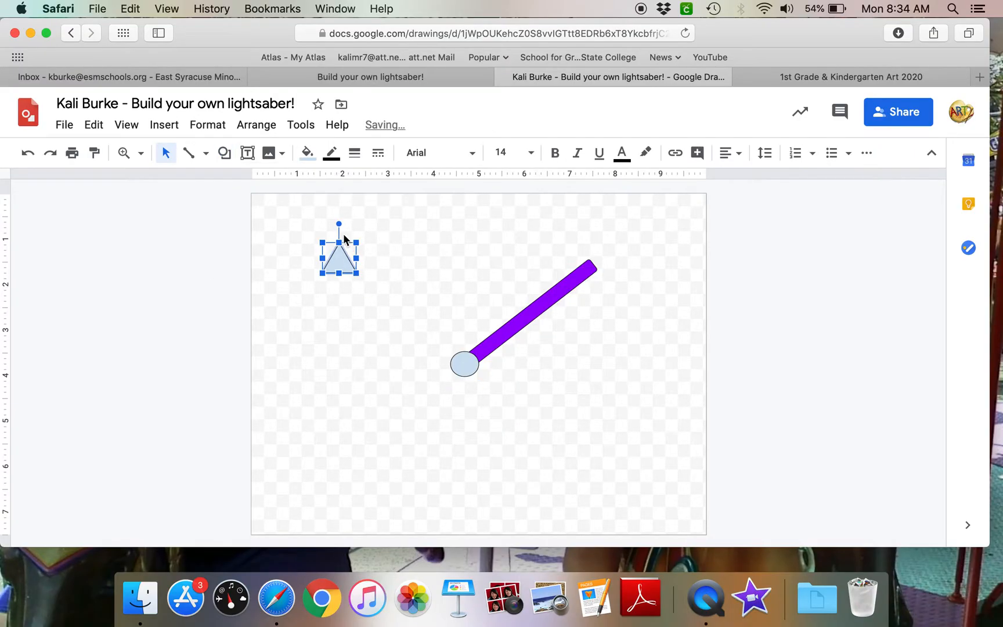
mouse_move(338, 223)
left_mouse_down()
mouse_move(286, 225)
mouse_move(282, 253)
mouse_move(287, 228)
mouse_move(315, 204)
mouse_move(327, 208)
left_mouse_up()
left_click_drag(341, 266, 453, 374)
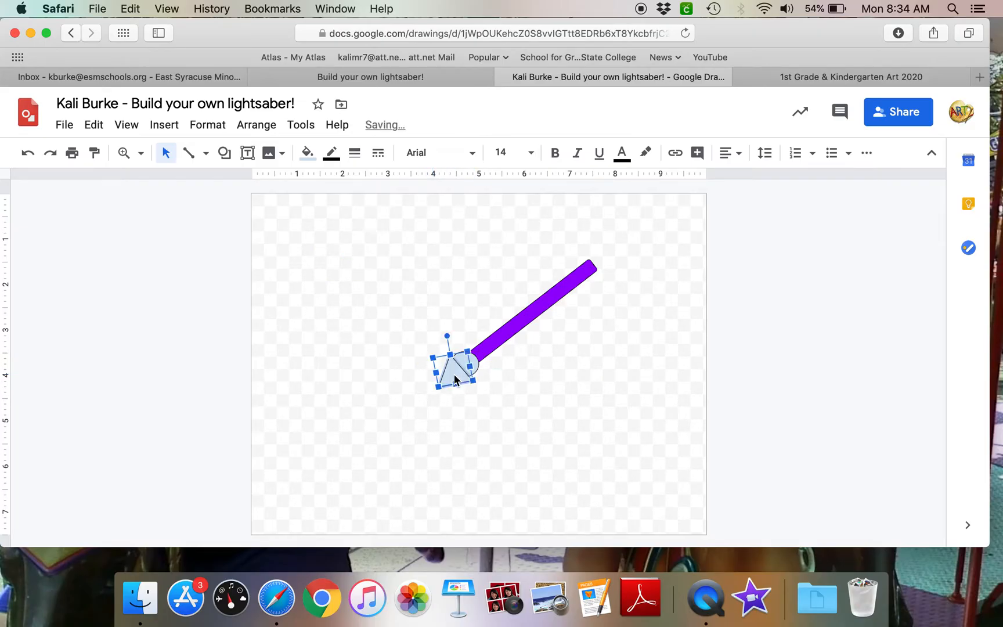
left_click(513, 386)
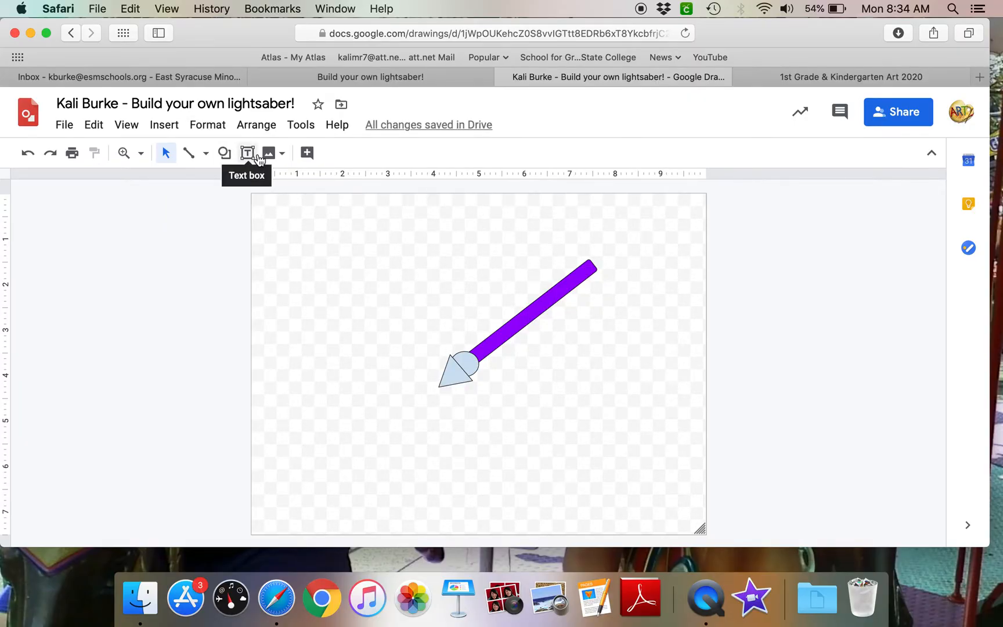
- Draw a rectangular handle, rotate it to match the blade's diagonal, and place it at the triangle's lower-left side
left_click(232, 156)
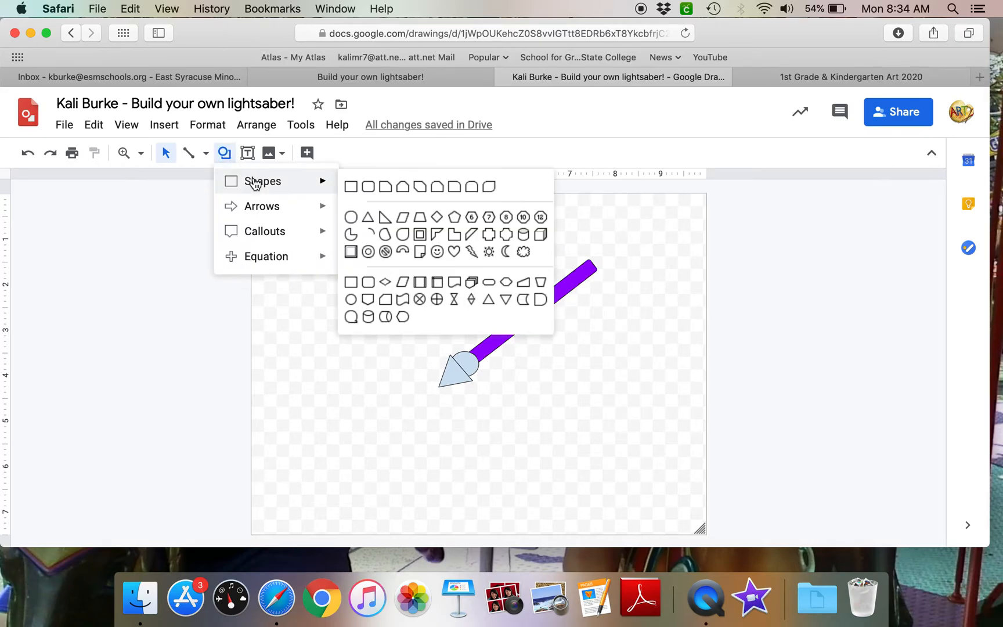
left_click(350, 187)
left_click_drag(316, 230, 373, 407)
left_click_drag(370, 363, 412, 382)
left_click_drag(376, 413, 441, 390)
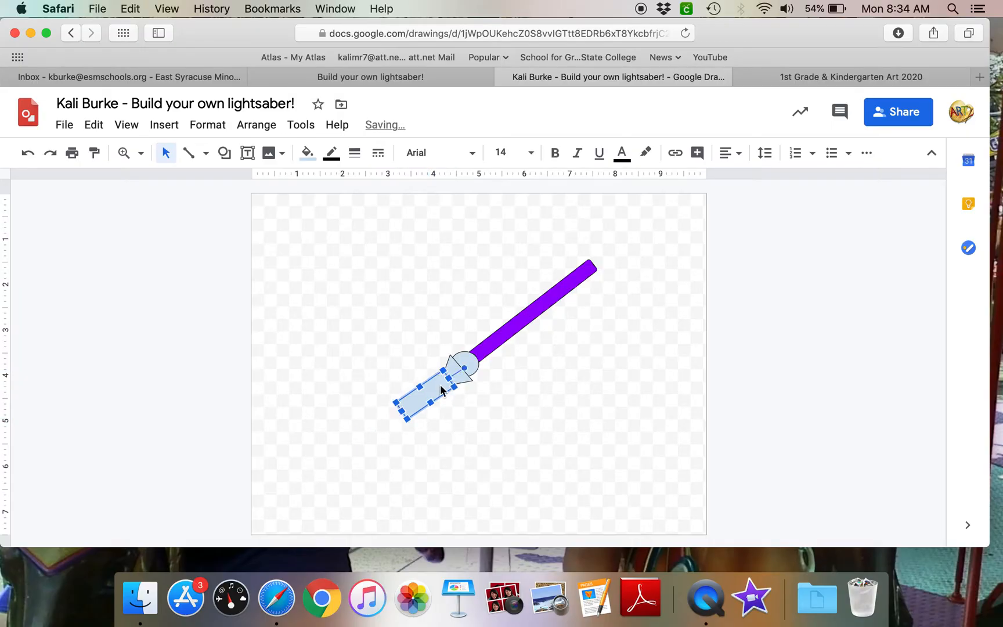
left_click(473, 392)
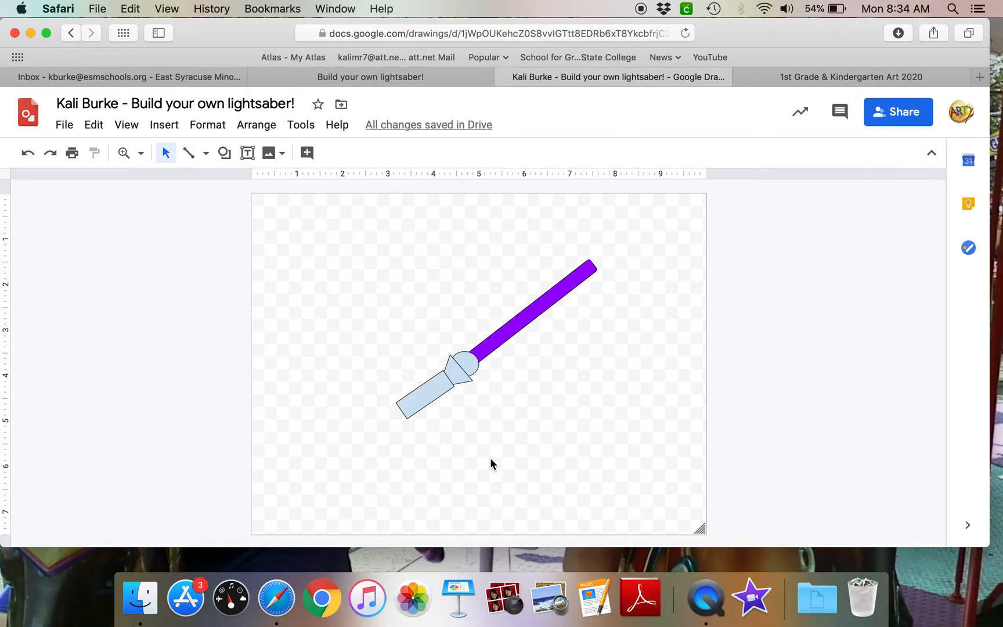
- Bring the triangle to the front so it overlaps the rectangular handle
left_click(461, 377)
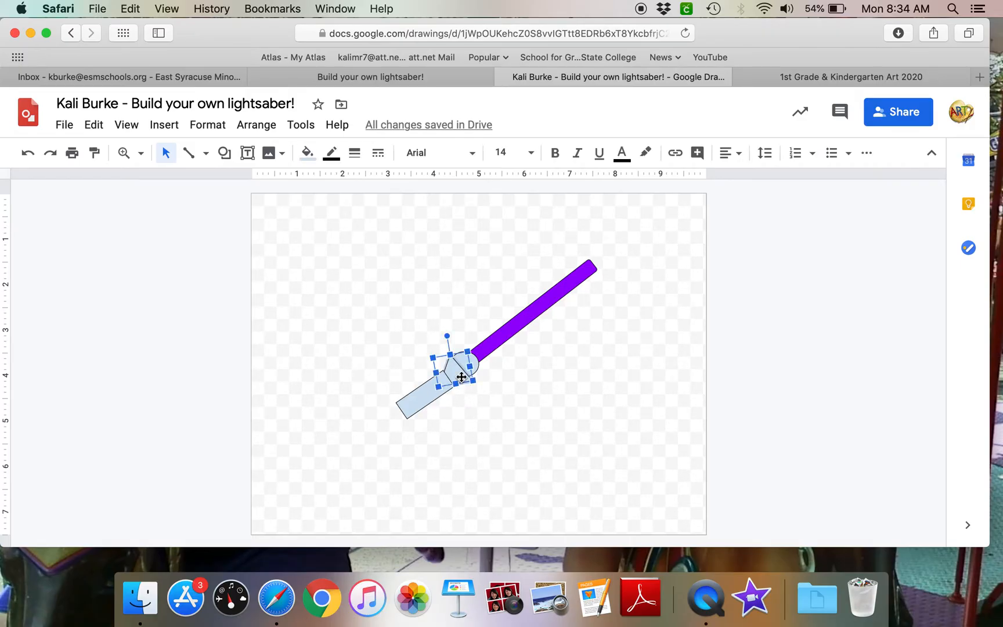
left_click(265, 125)
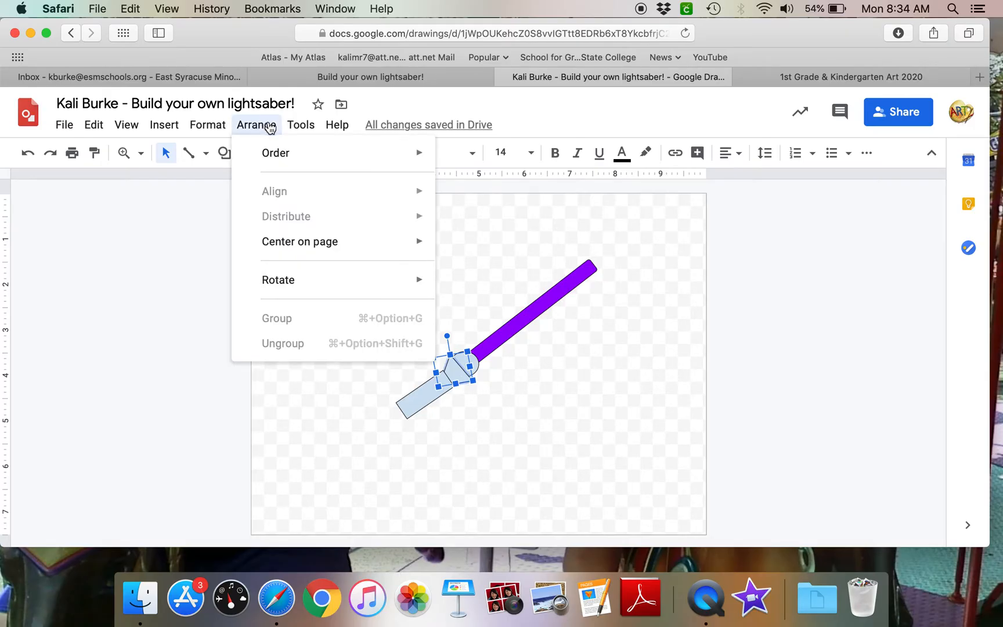
mouse_move(280, 151)
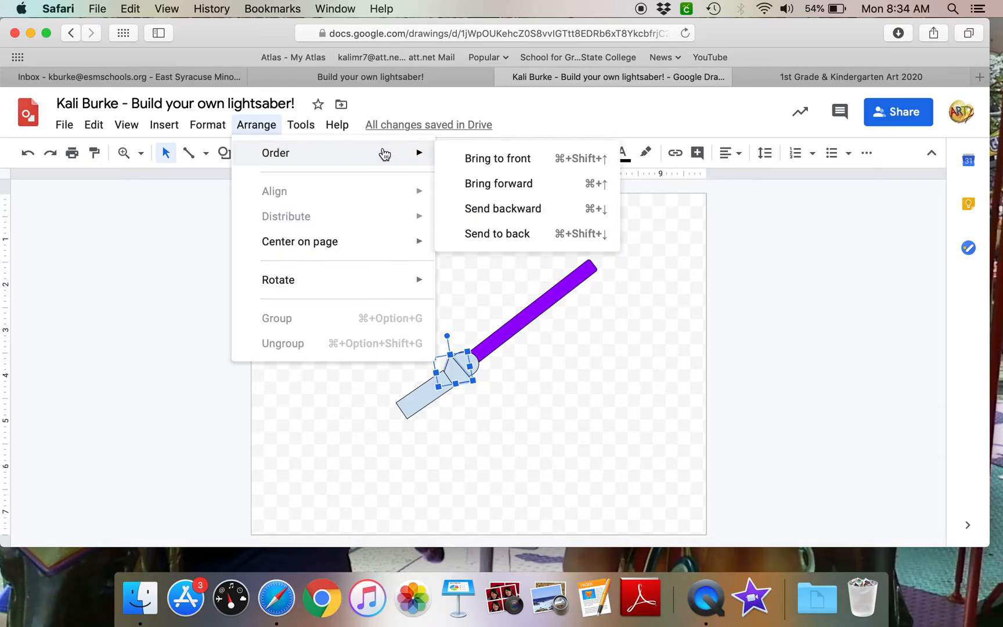
left_click(467, 158)
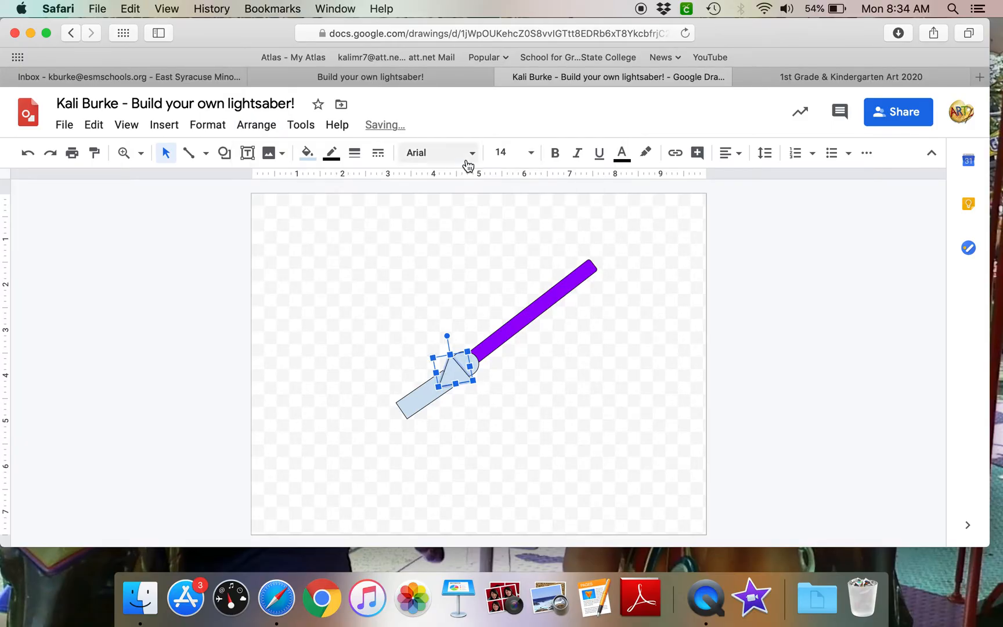
left_click(592, 351)
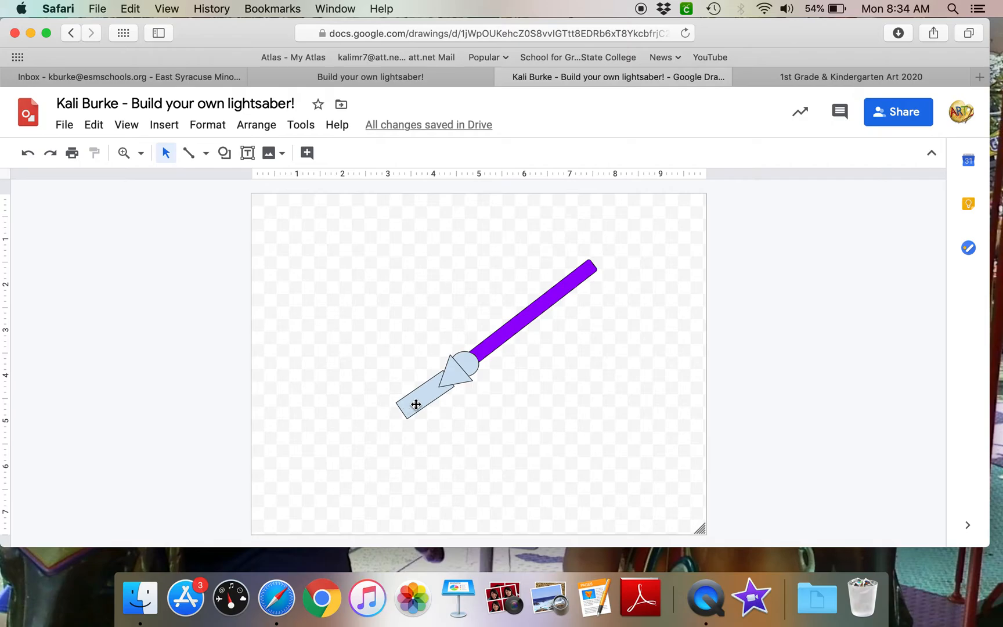
- Nudge the rectangular handle slightly up and to the right so it tucks under the triangle in line with the blade
left_click_drag(416, 405, 421, 402)
left_click(508, 434)
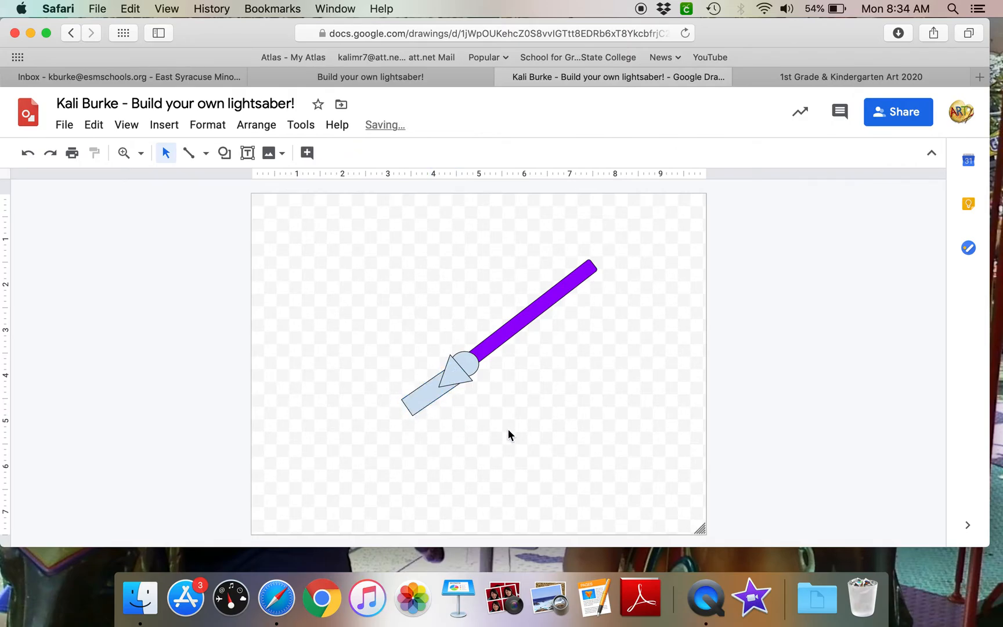
left_click_drag(434, 403, 434, 389)
left_click(506, 428)
left_click(507, 410)
- Rotate the triangle slightly clockwise until its base is horizontal
left_click(466, 372)
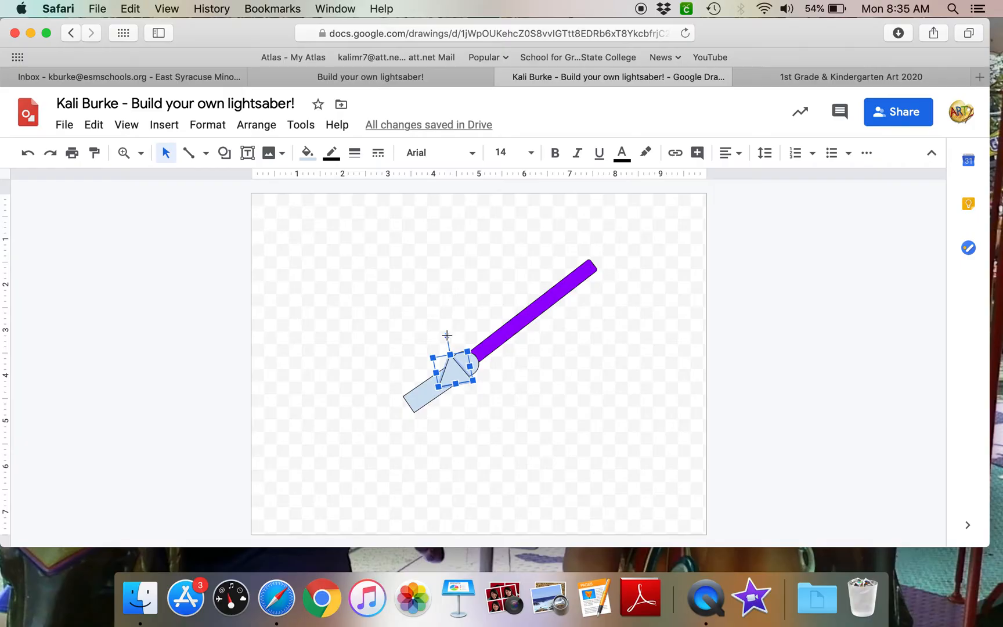
left_click_drag(449, 335, 454, 340)
left_click(563, 402)
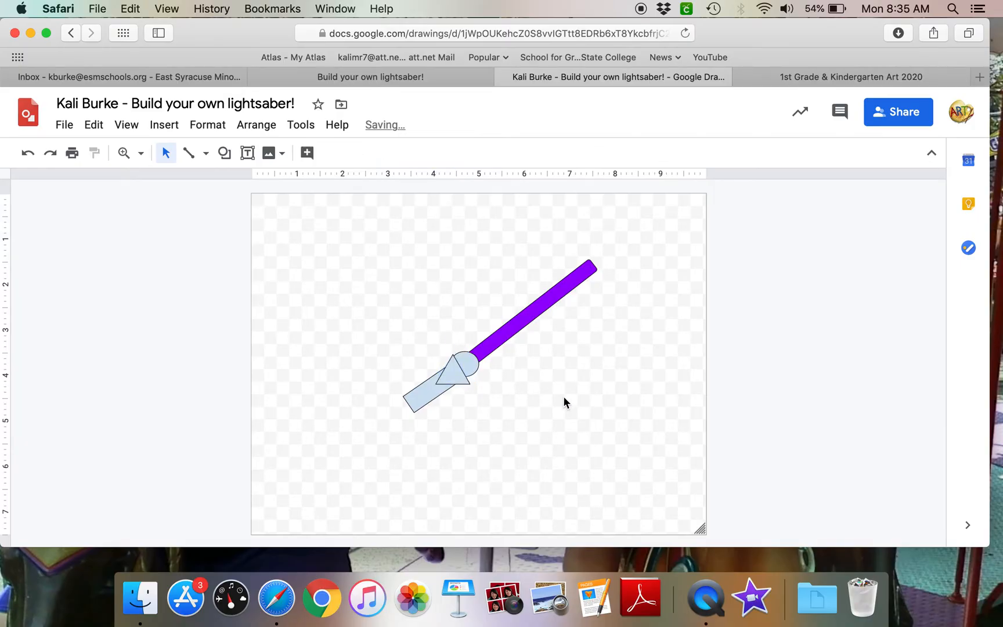
- Rotate the triangle slightly counterclockwise so its base tilts up toward the blade side
left_click(452, 372)
left_click_drag(453, 335, 451, 338)
left_click(533, 391)
- Draw a small circle about as wide as the handle and place it over the handle's lower-left end
left_click(223, 153)
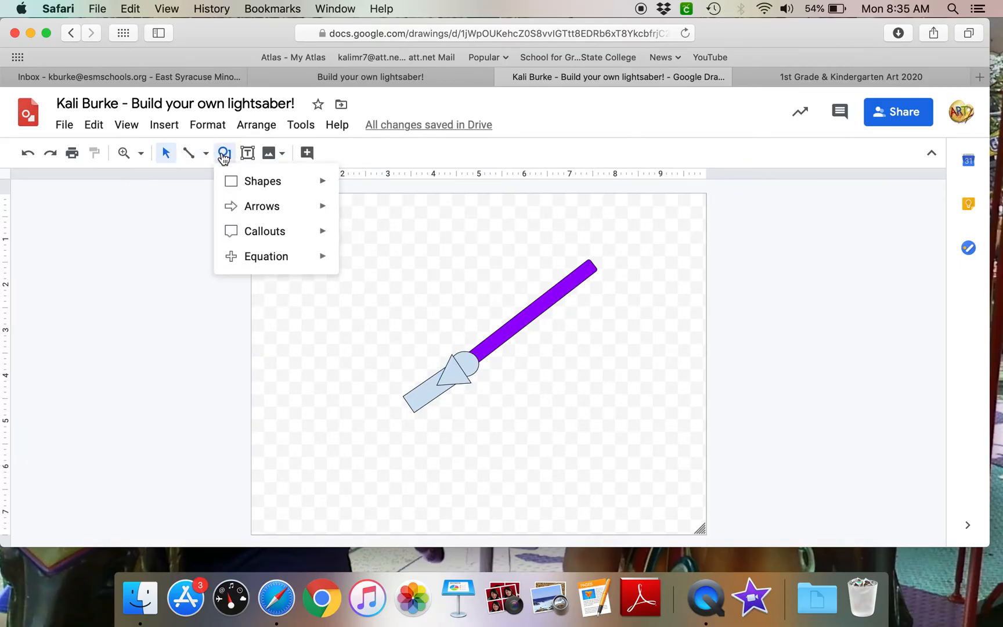
mouse_move(238, 182)
left_click(352, 213)
left_click_drag(303, 260, 408, 407)
left_click(483, 430)
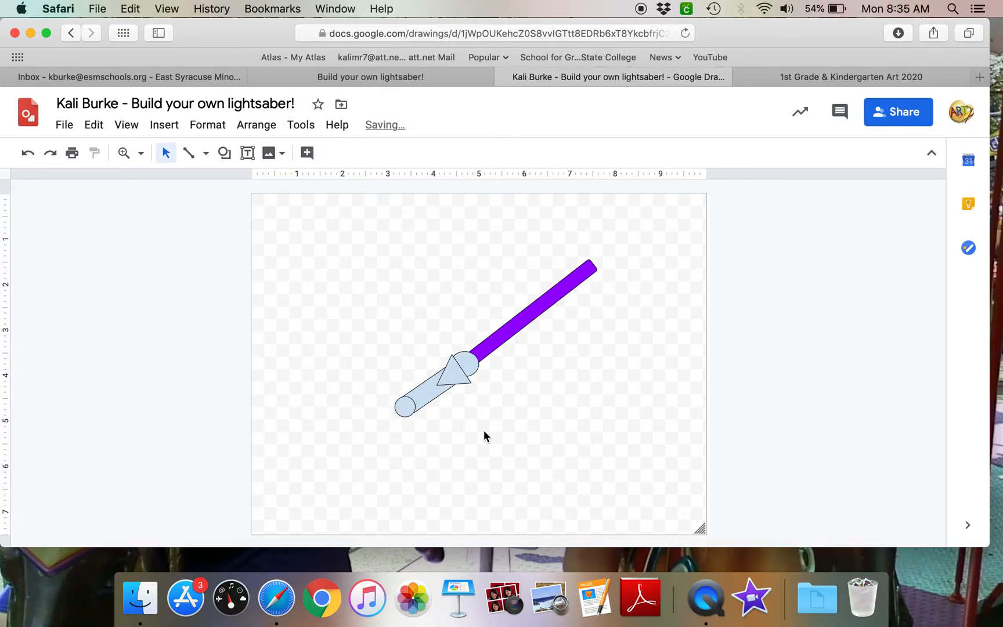
- Fill the circle at the base of the blade with a solid medium gray
left_click(465, 367)
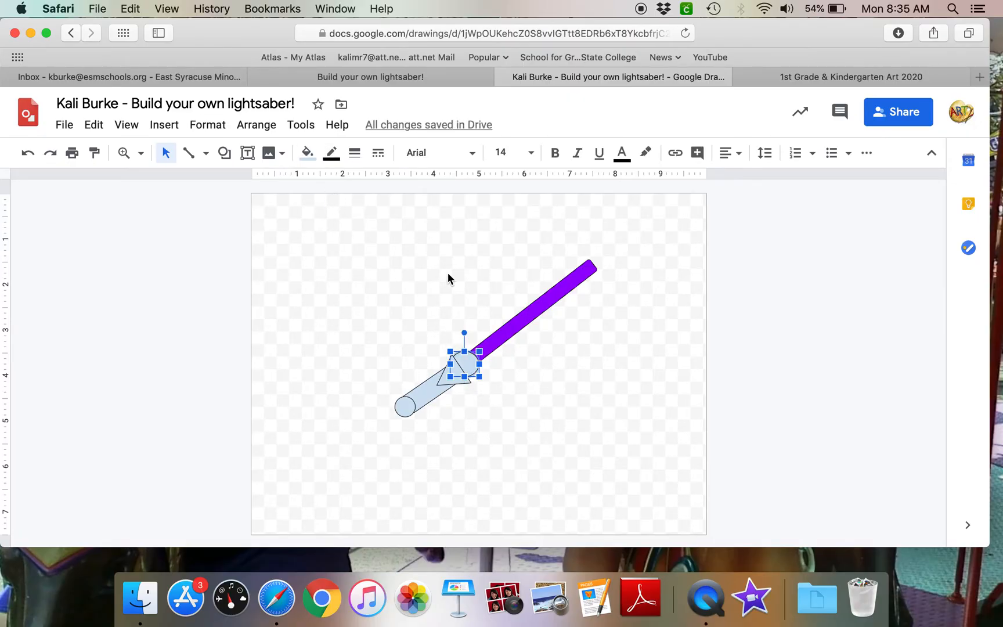
left_click(307, 152)
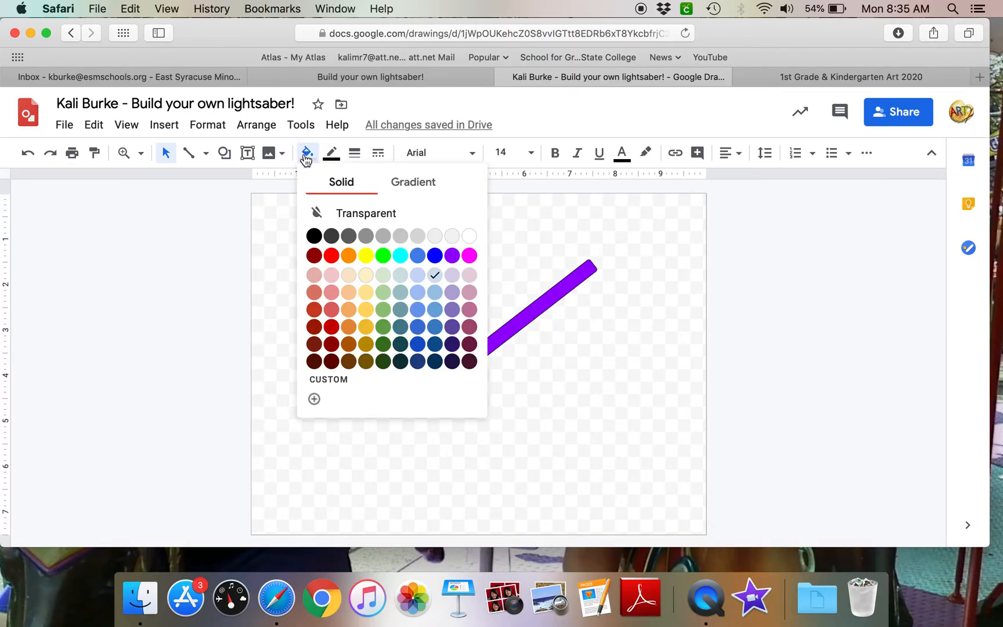
left_click(365, 238)
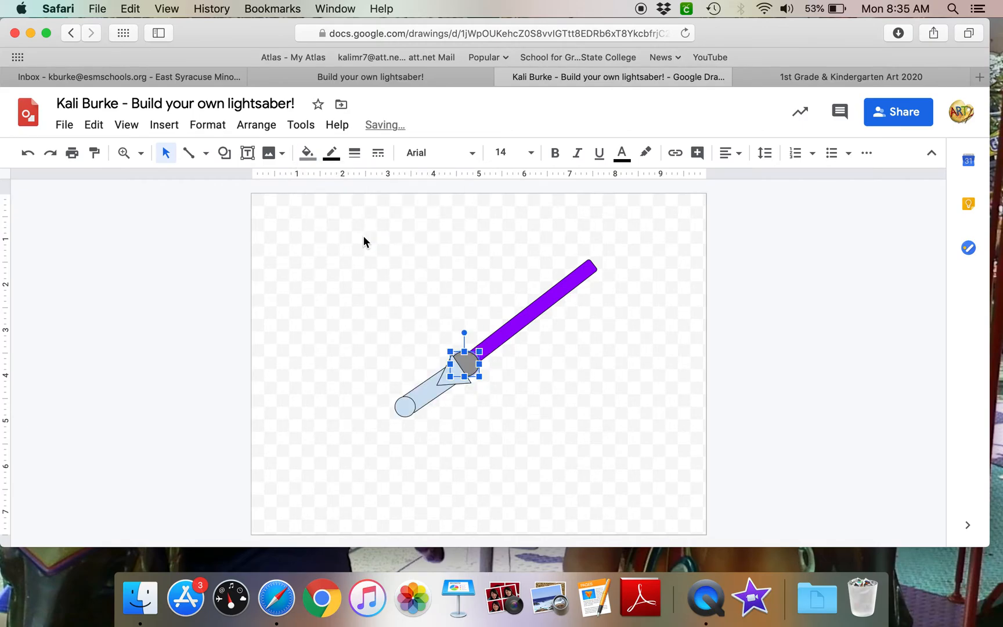
left_click(387, 364)
left_click(467, 366)
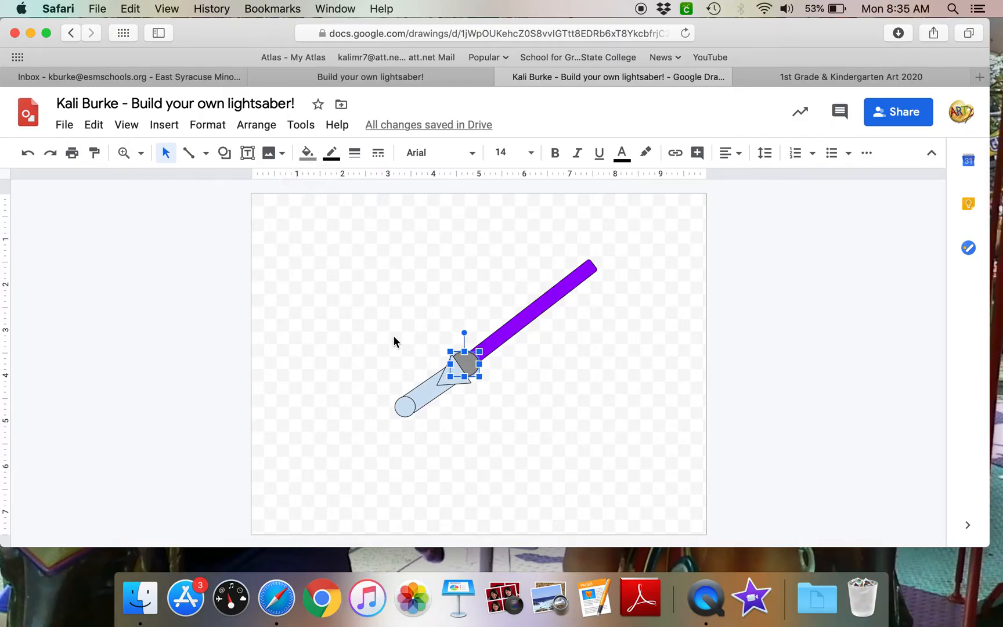
- Fill the rectangular handle with the third dark gray linear gradient
left_click(430, 379)
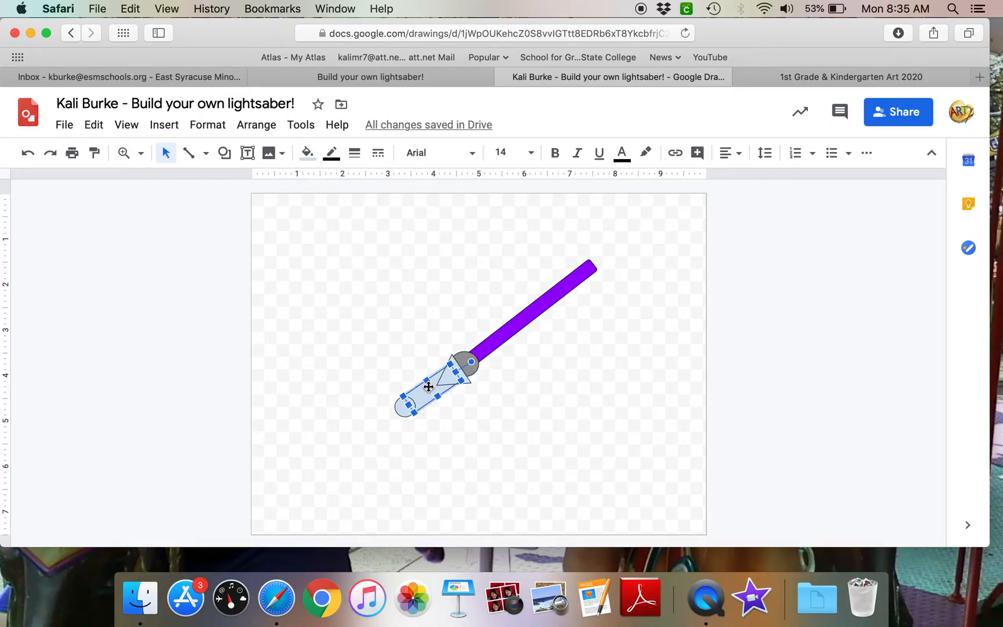
left_click(308, 154)
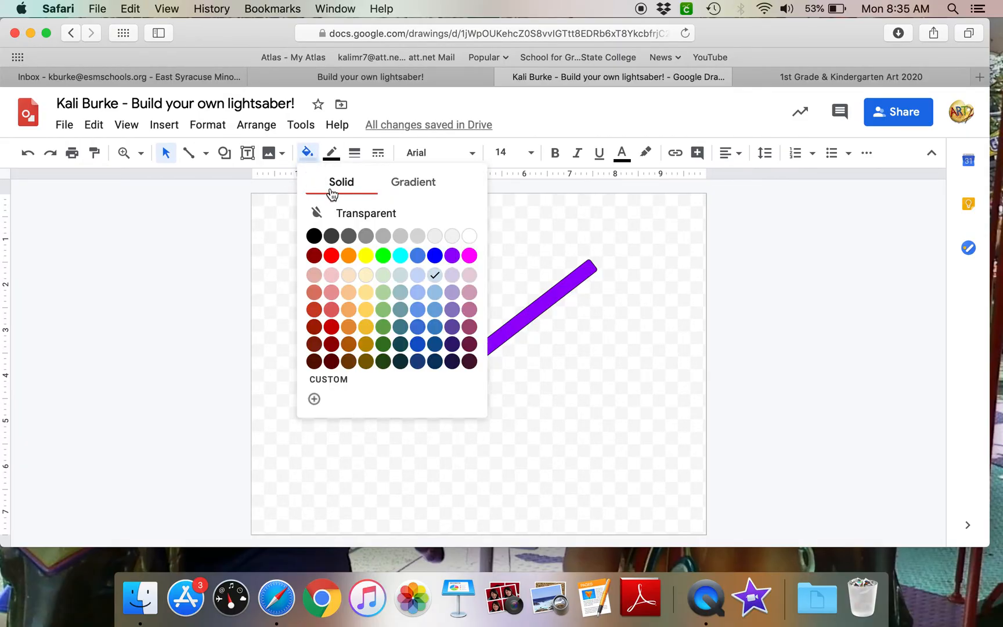
left_click(408, 189)
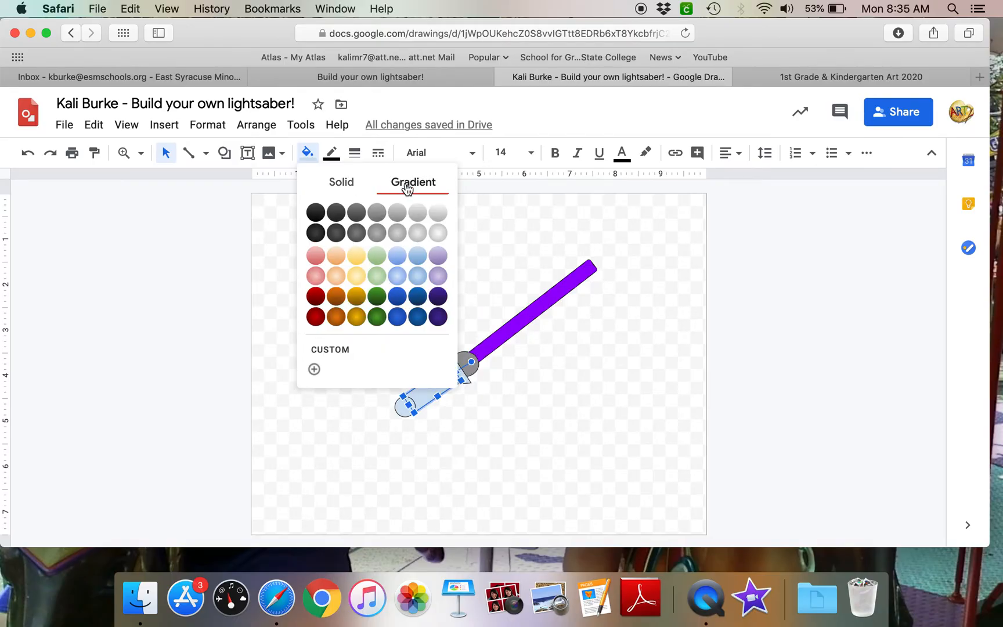
left_click(355, 210)
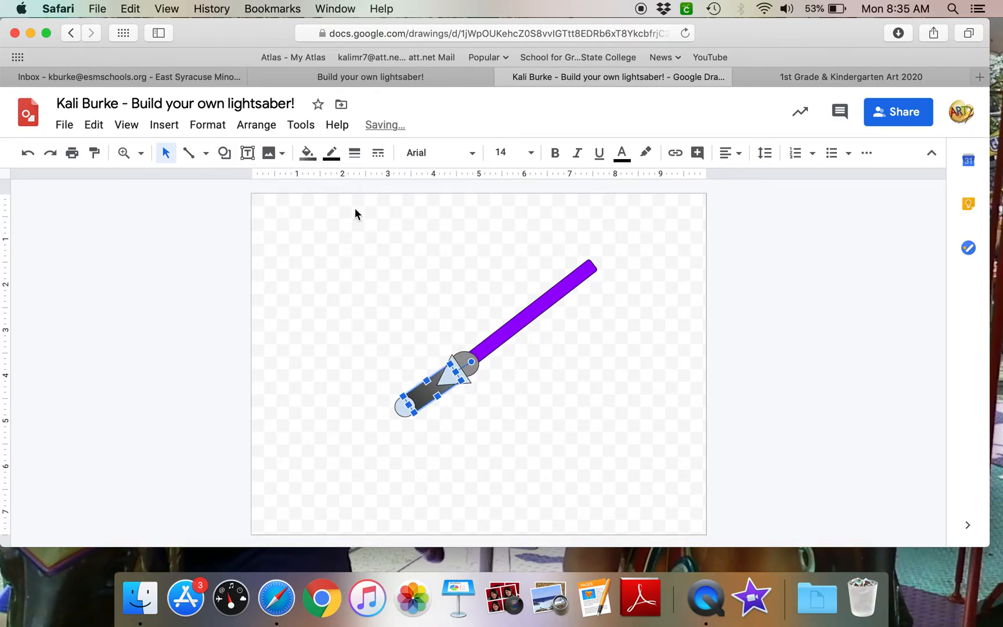
left_click(457, 414)
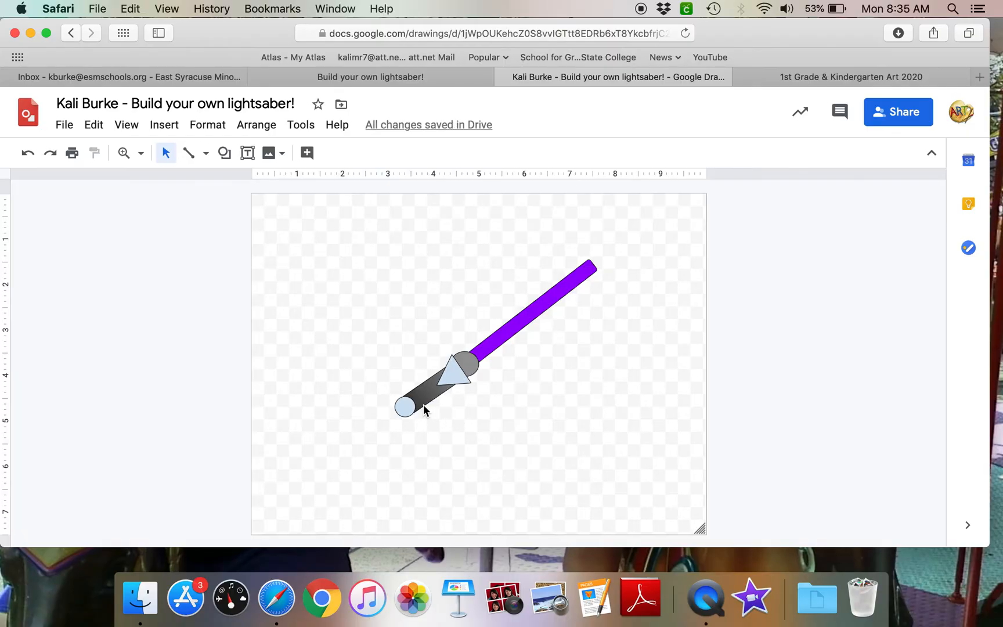
- Fill the triangle with the same dark gray linear gradient as the rectangular handle
left_click(453, 375)
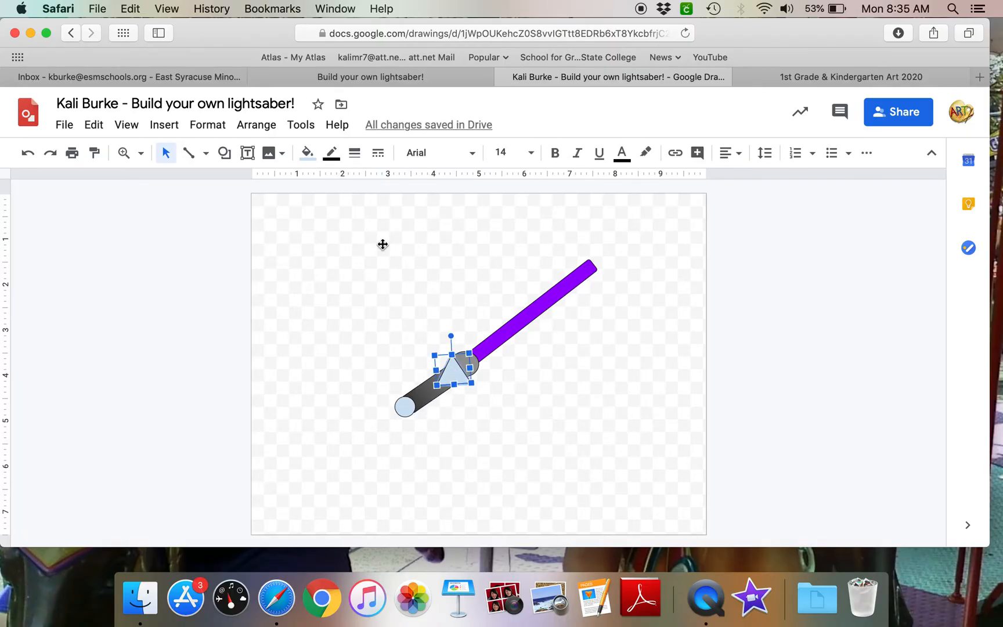
left_click(306, 153)
left_click(406, 183)
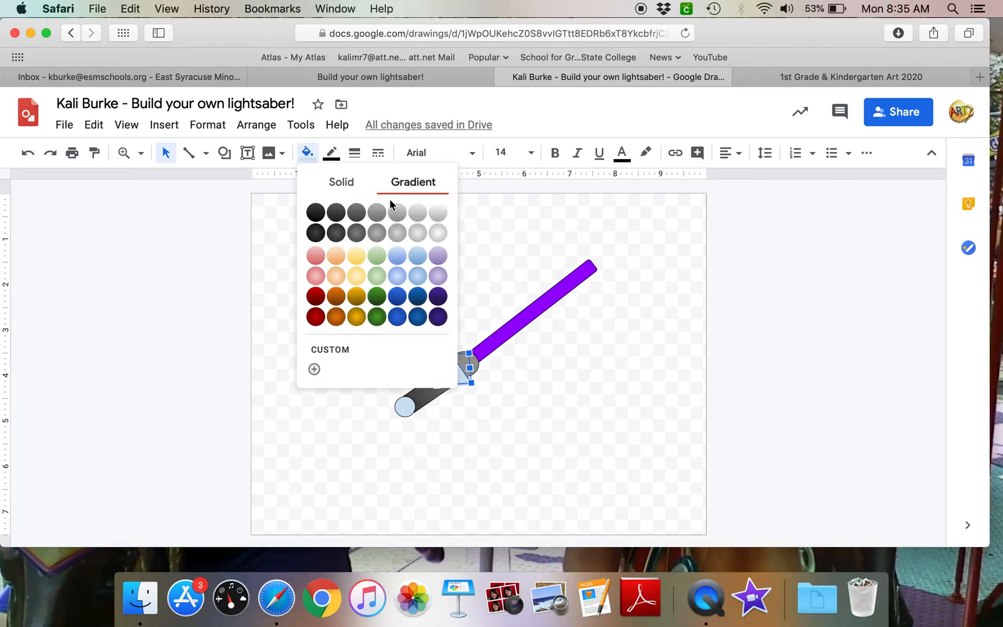
left_click(357, 210)
left_click(513, 400)
- Fill the circle at the base of the blade with the handle's dark gray linear gradient
left_click(475, 368)
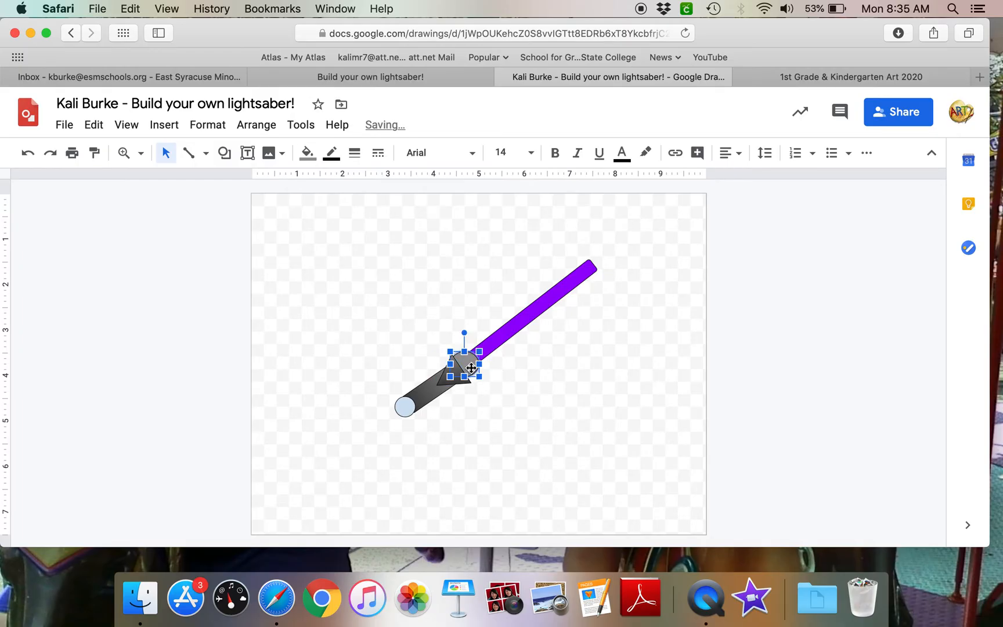
left_click(307, 152)
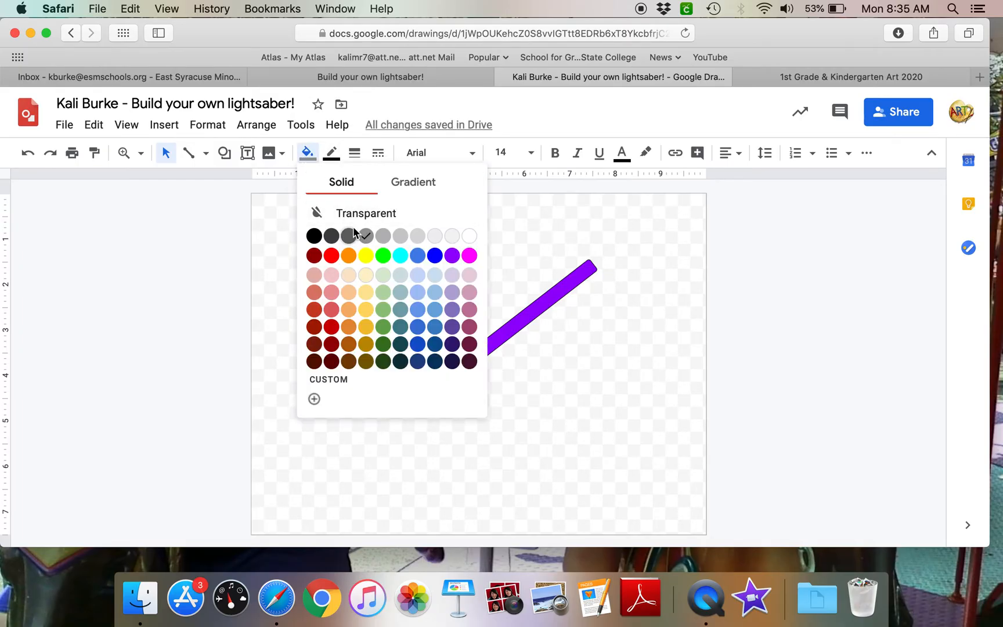
left_click(412, 184)
left_click(362, 212)
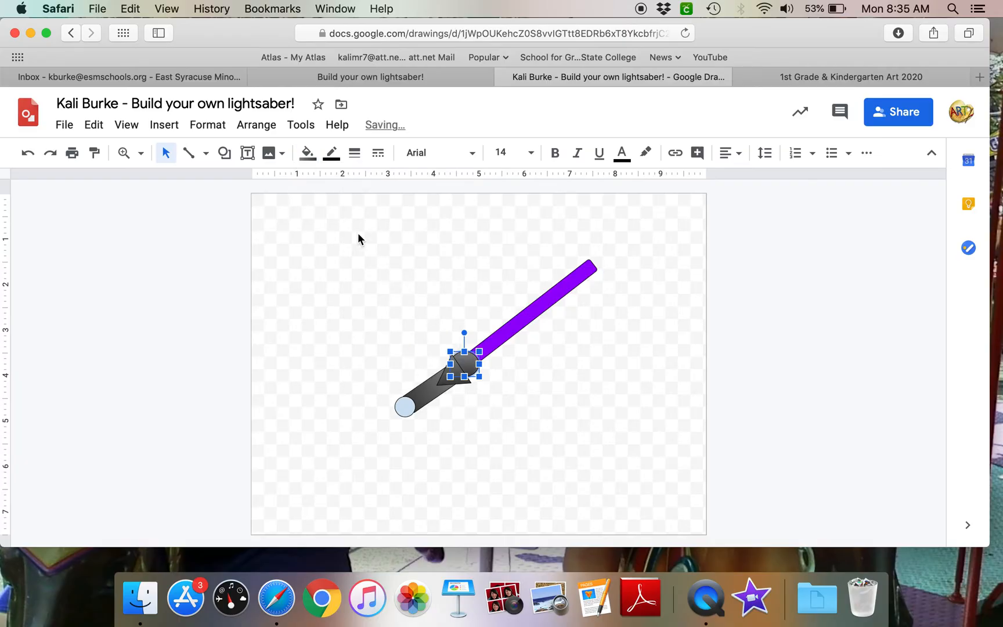
- Fill the small circle at the handle's lower-left end with the matching dark gray linear gradient
left_click(410, 405)
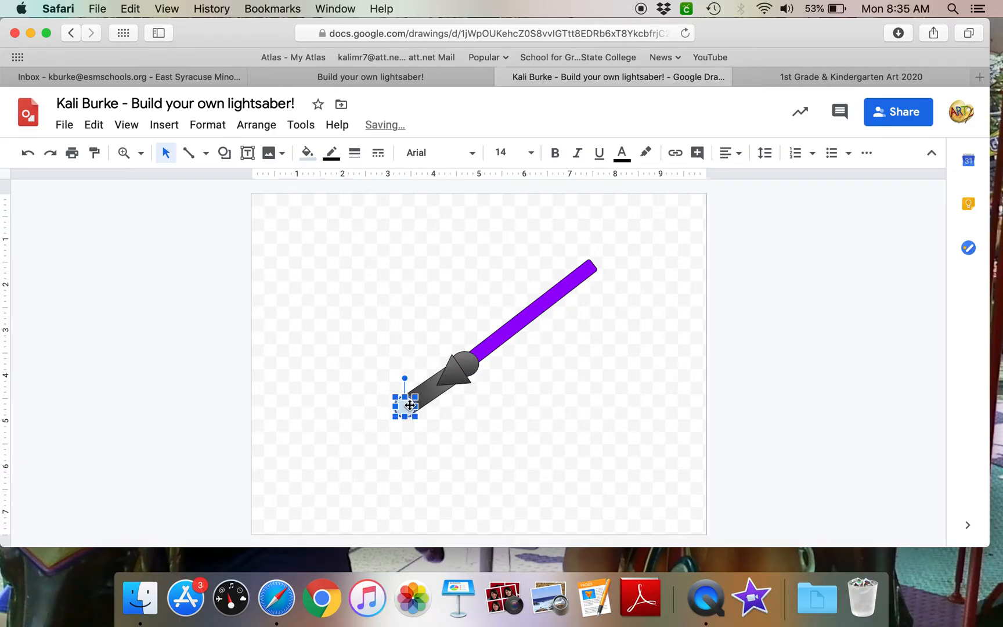
left_click(308, 153)
left_click(424, 186)
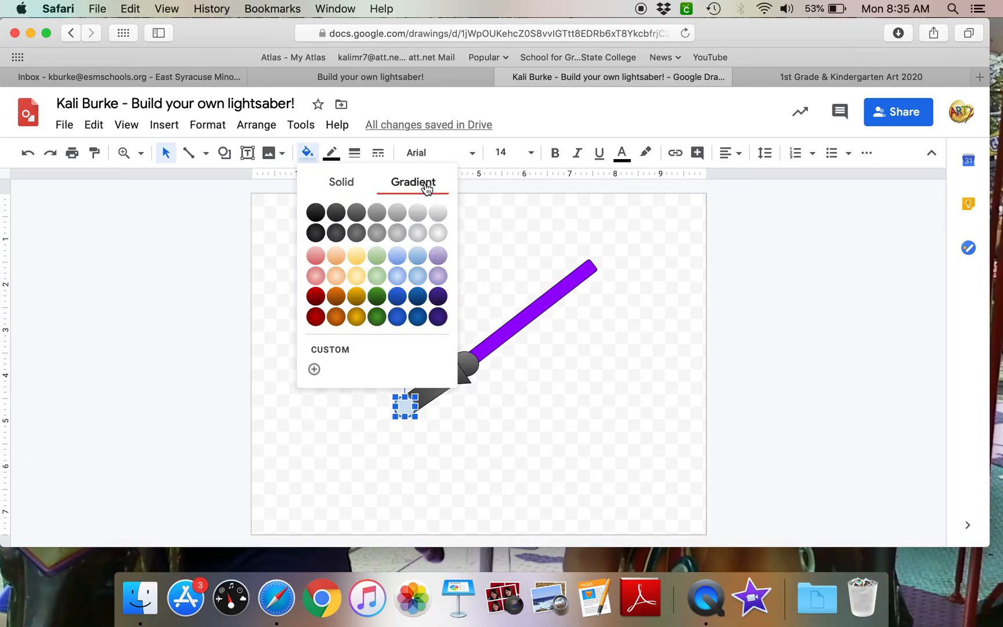
left_click(357, 216)
left_click(346, 300)
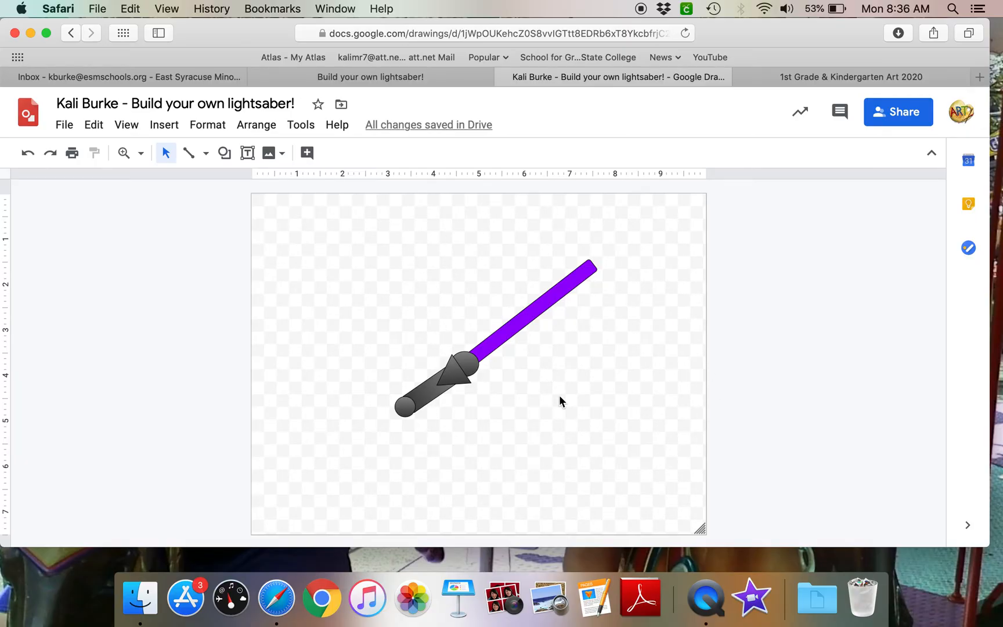
- Start inserting an image from the web and search for "Star wars"
left_click(272, 160)
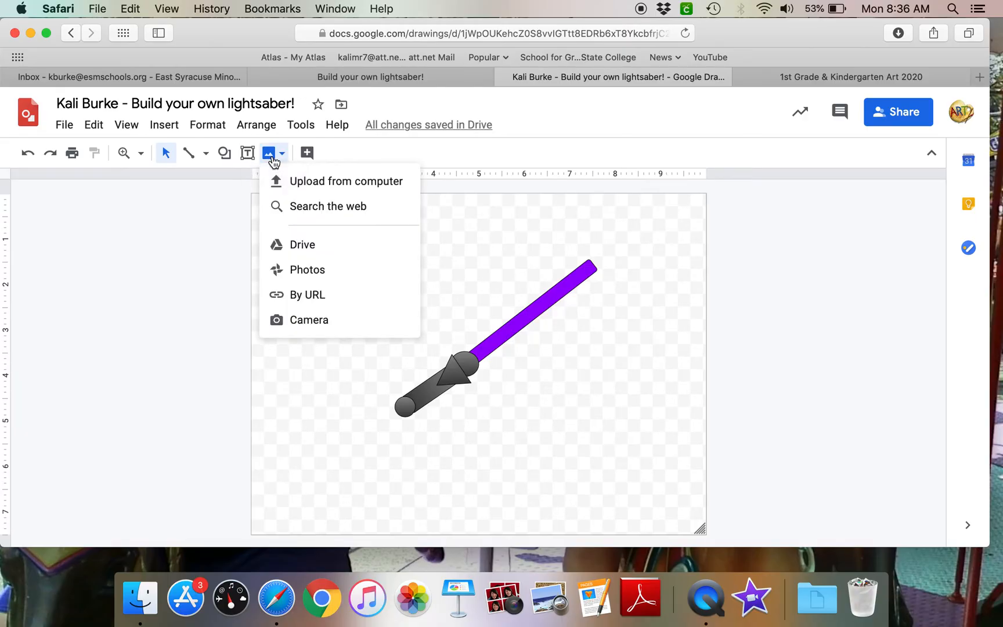
left_click(296, 208)
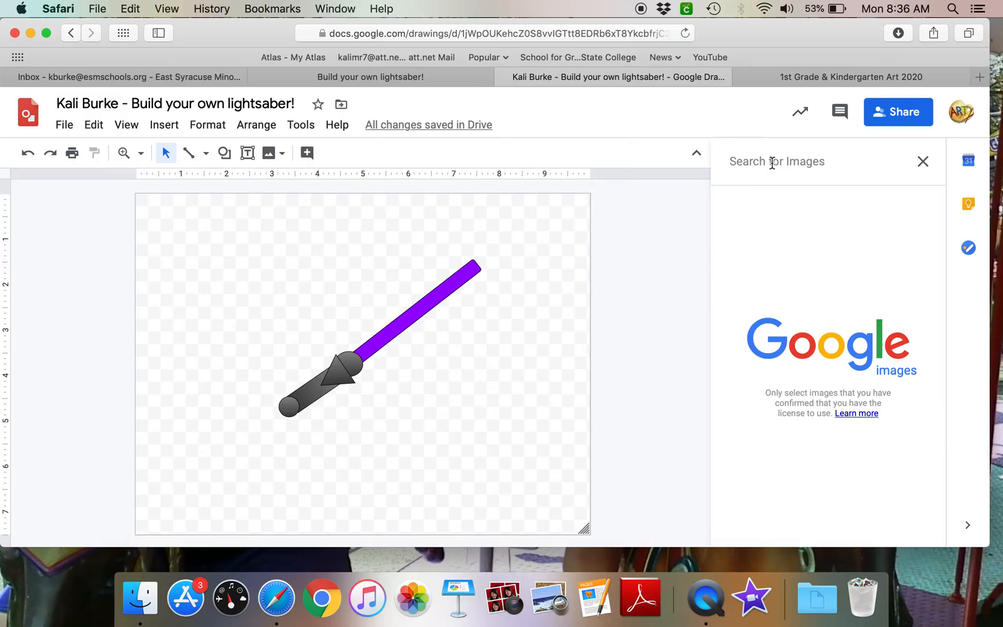
type("Star w")
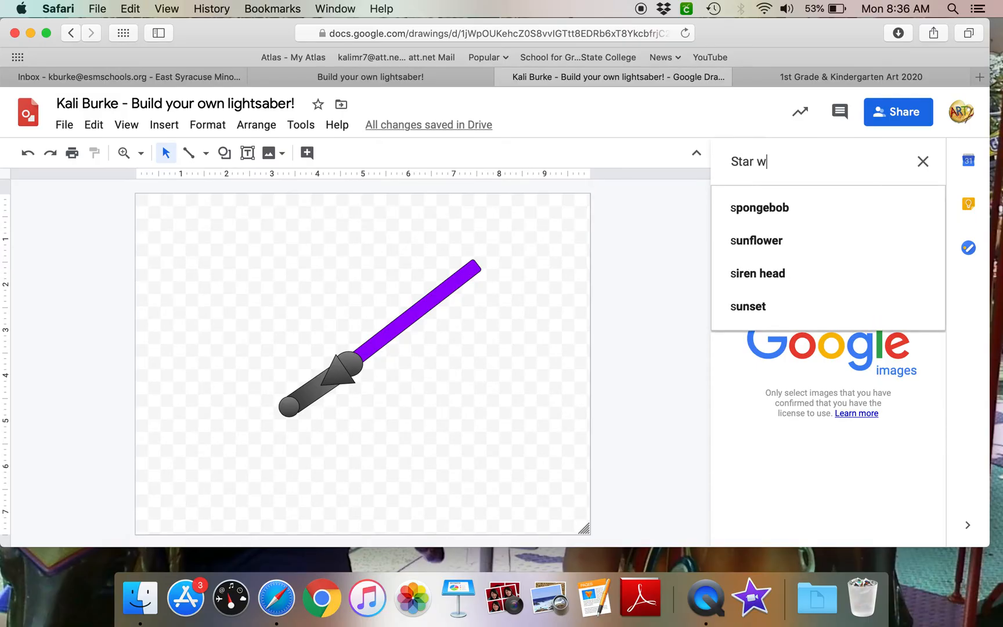
type("ars")
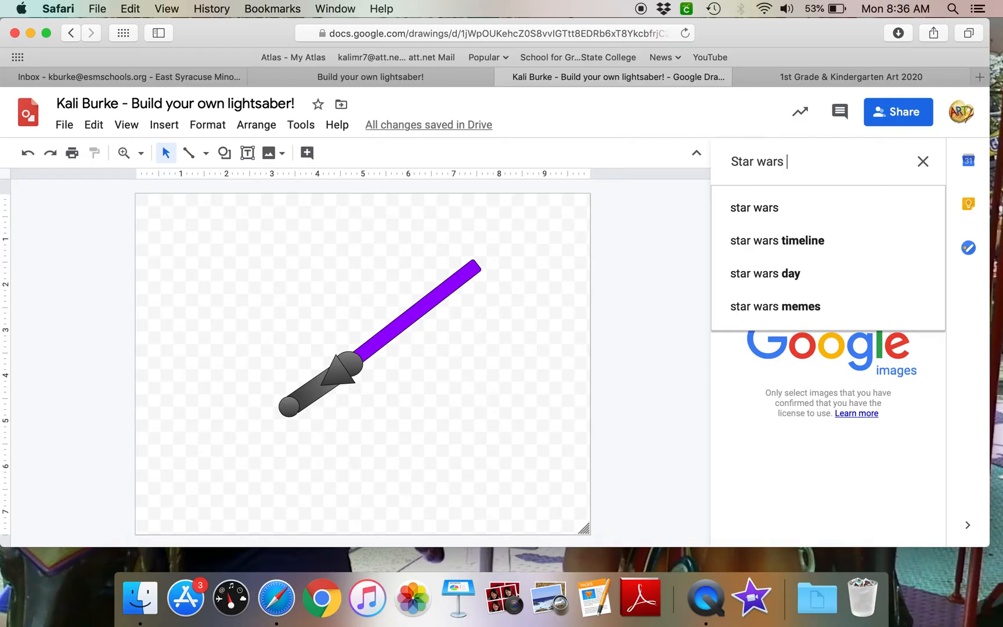
key("Return")
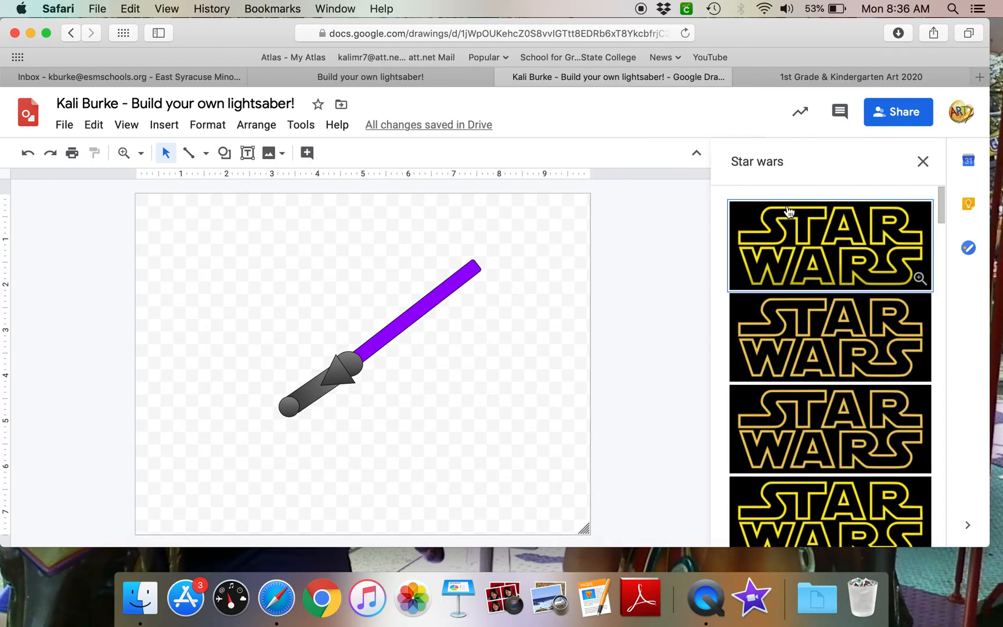
- Look through the Star Wars image results for a picture suitable as the drawing's background
scroll(795, 249, "down", 4)
scroll(797, 267, "down", 8)
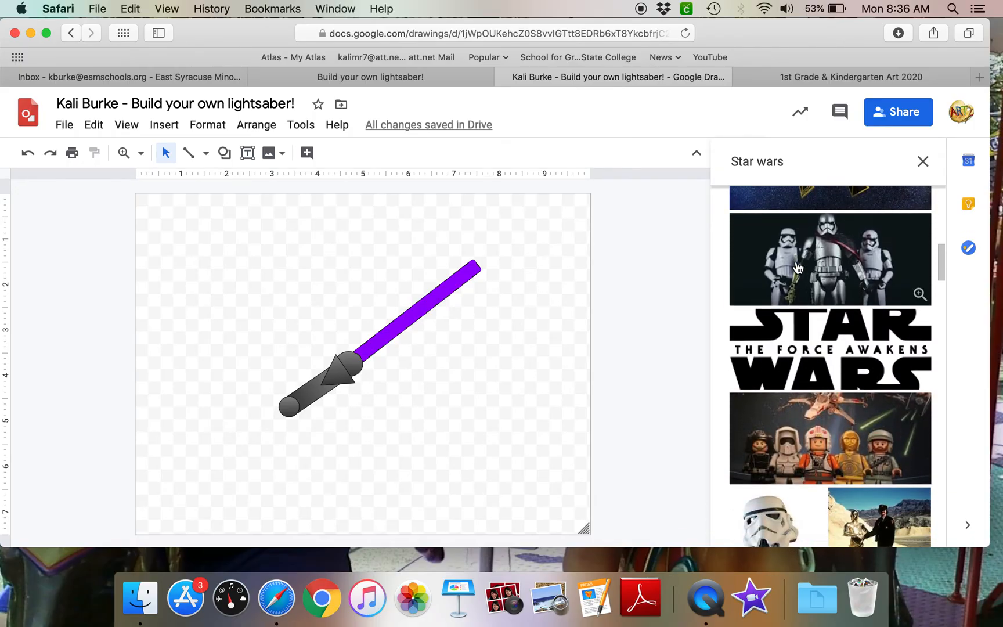
scroll(797, 267, "down", 10)
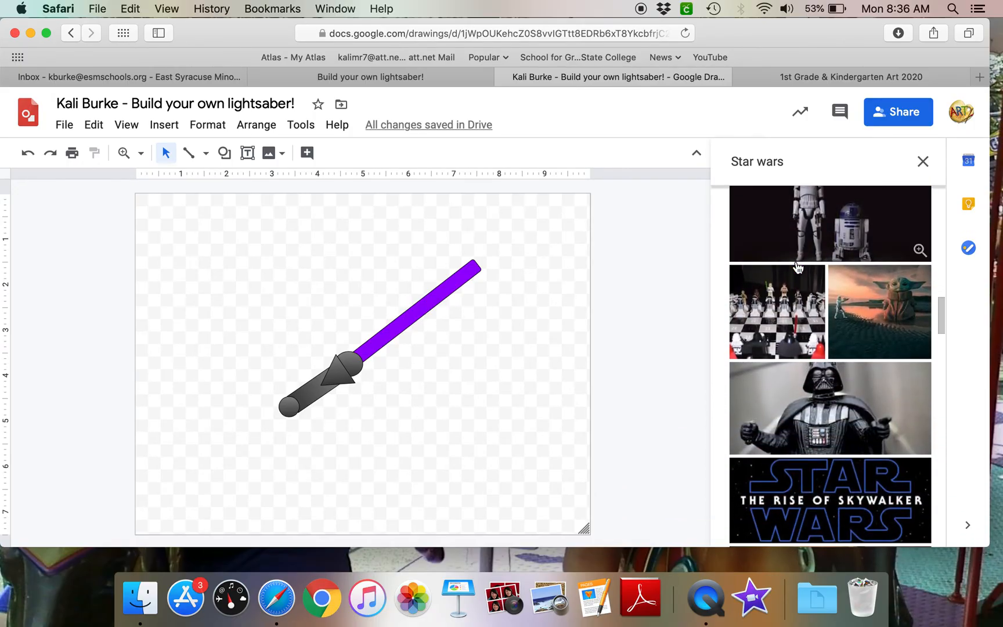
scroll(796, 267, "up", 2)
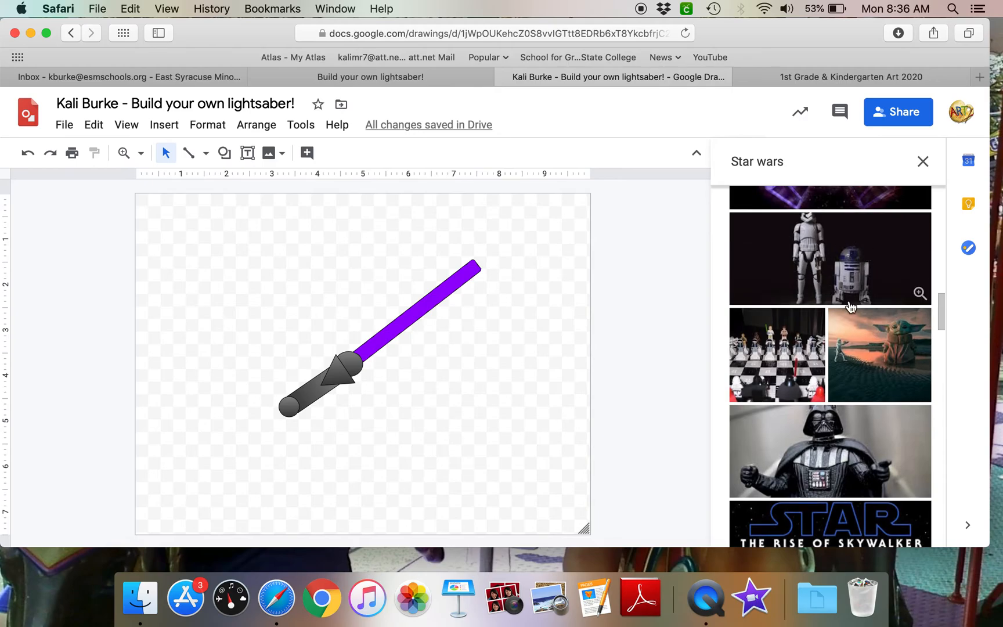
scroll(815, 267, "down", 10)
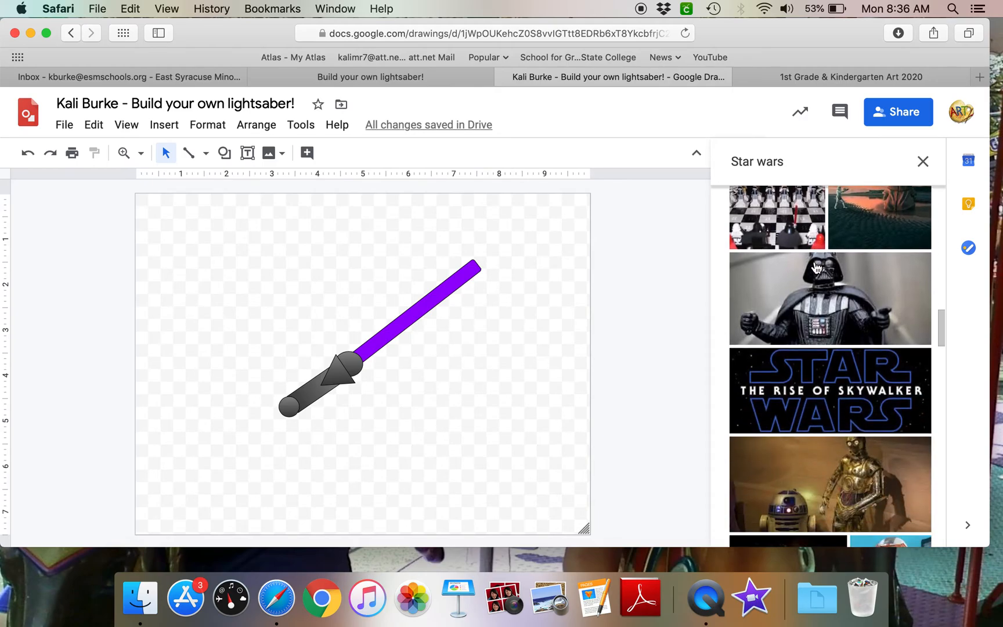
scroll(815, 267, "down", 3)
scroll(815, 266, "up", 3)
scroll(816, 267, "down", 8)
scroll(815, 267, "down", 15)
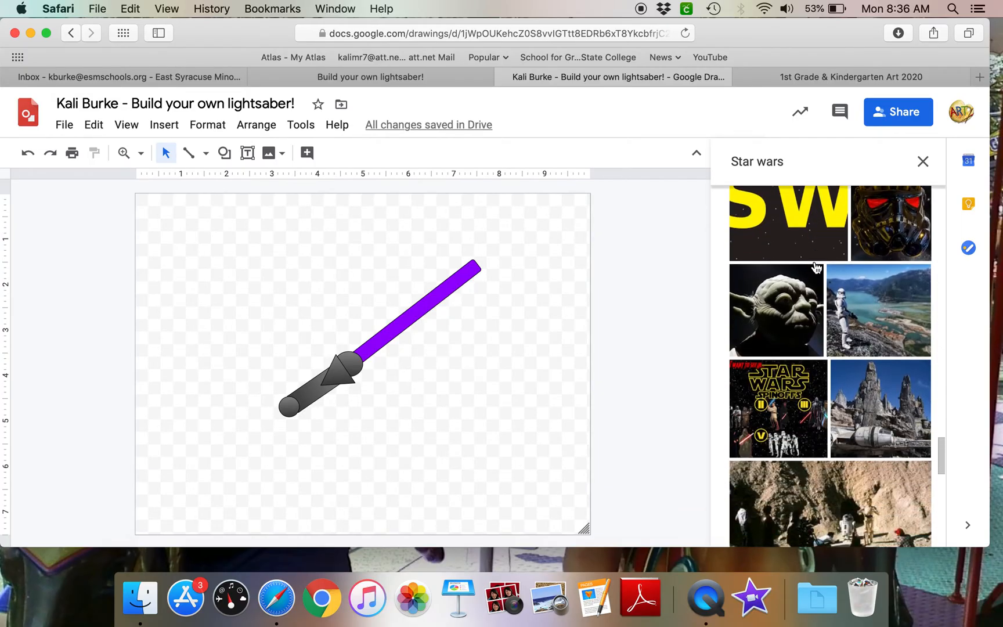
scroll(816, 267, "down", 10)
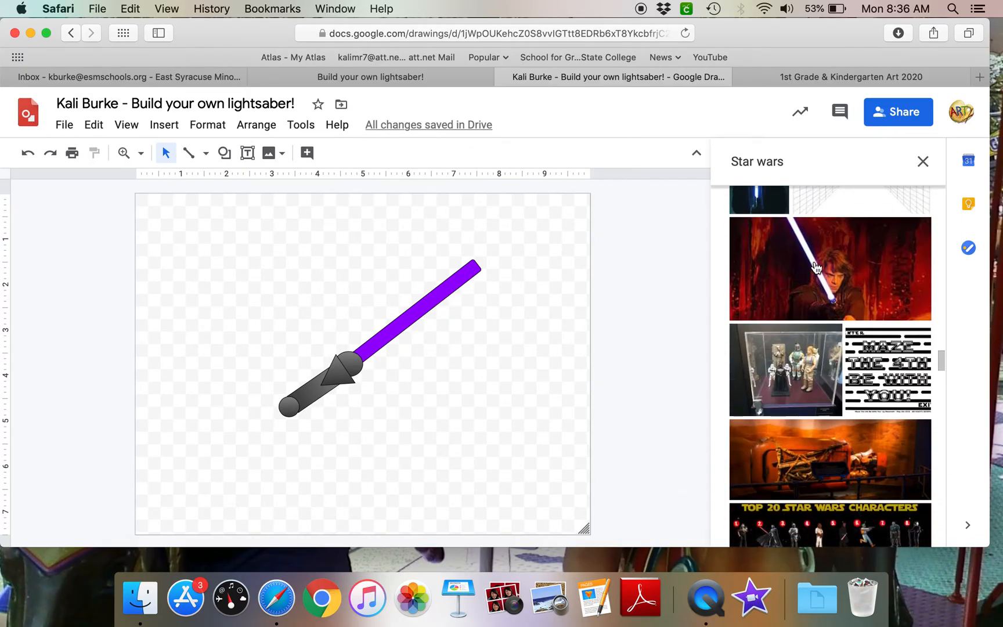
scroll(815, 267, "up", 5)
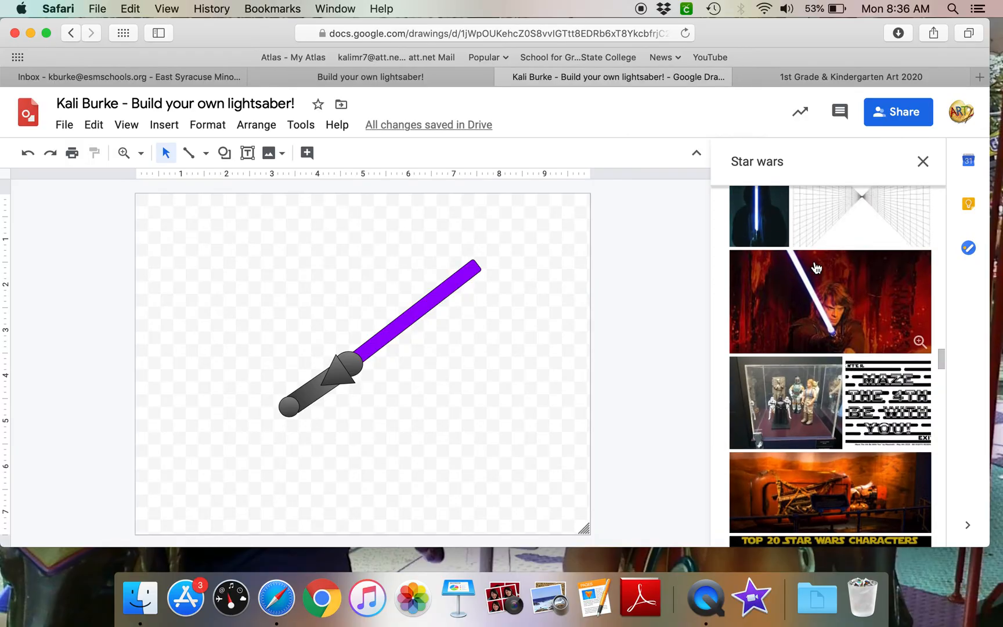
scroll(851, 328, "up", 3)
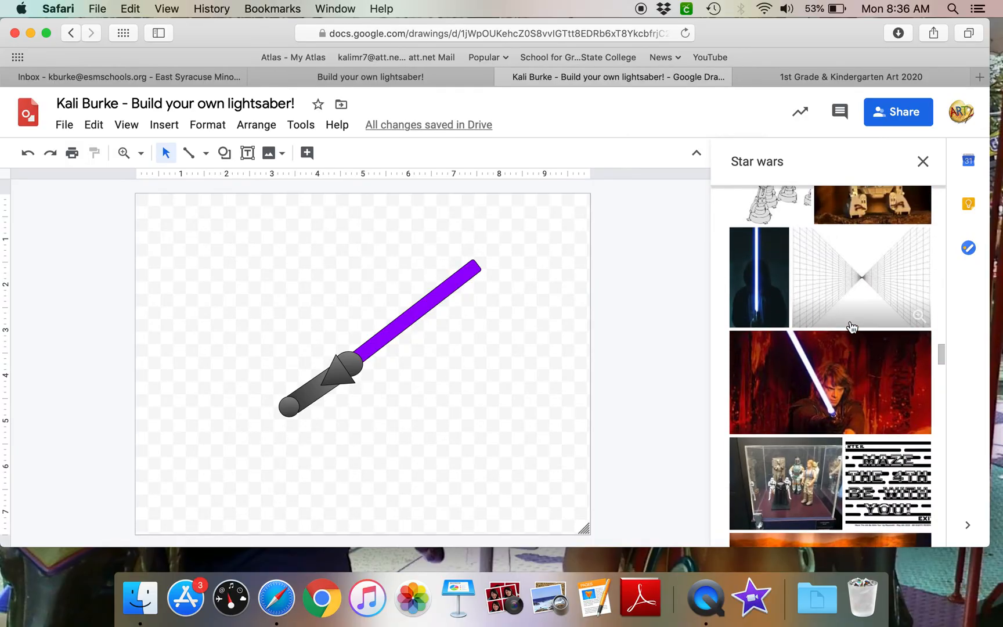
scroll(851, 328, "down", 8)
- Refine the image search to "star wars background"
left_click(831, 157)
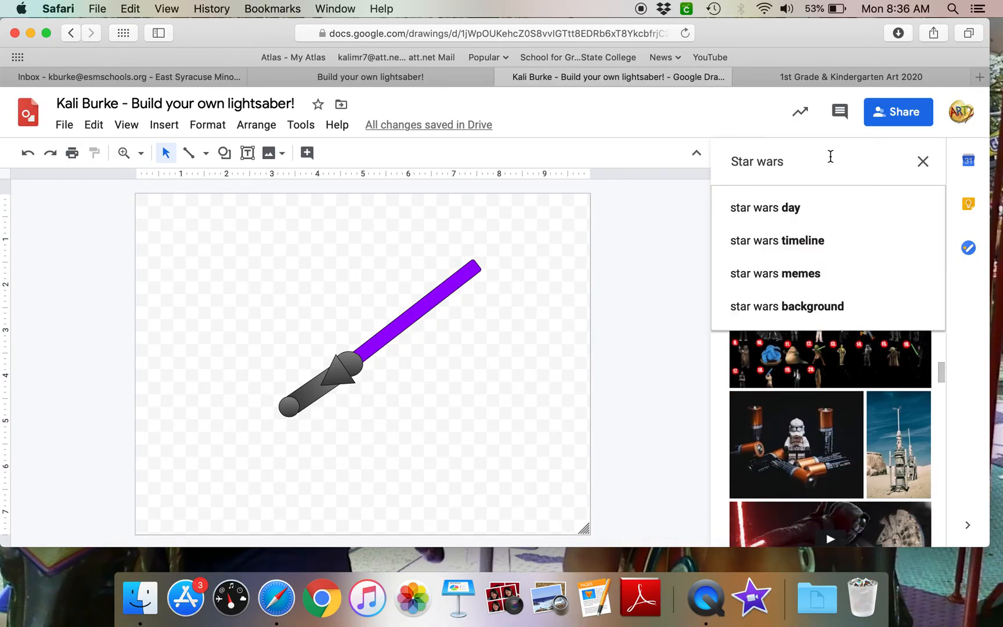
type("bac")
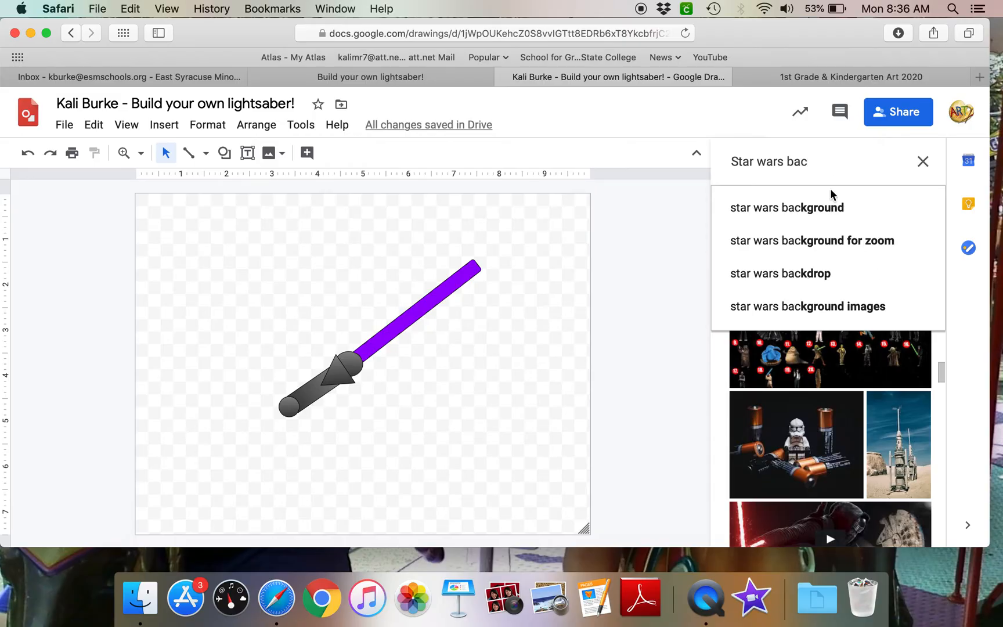
left_click(833, 208)
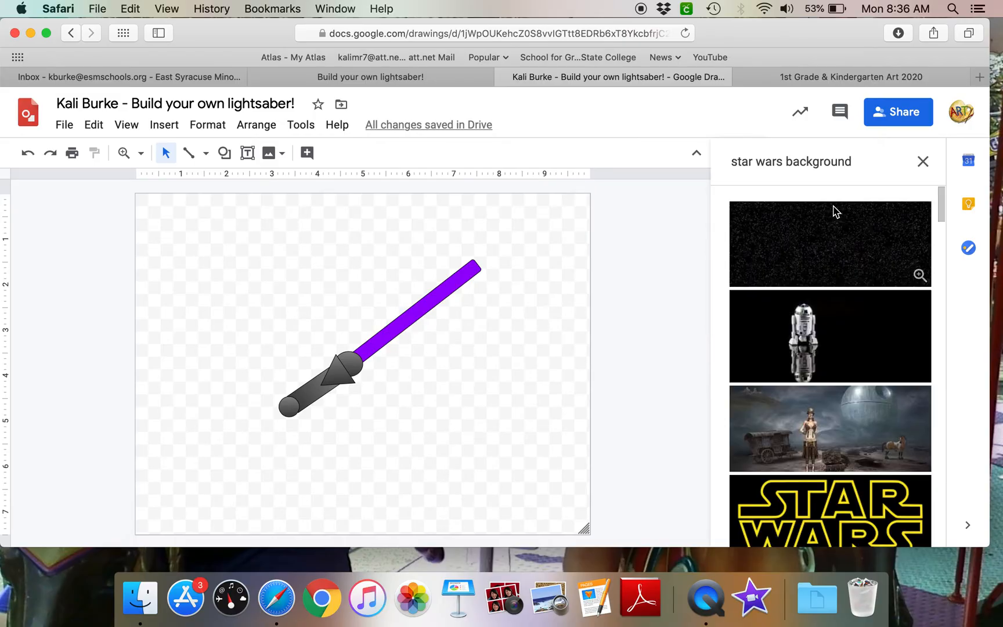
- Insert the blue forest picture with the stormtrooper figures from the "star wars background" results into the drawing
scroll(834, 211, "down", 10)
scroll(834, 211, "down", 2)
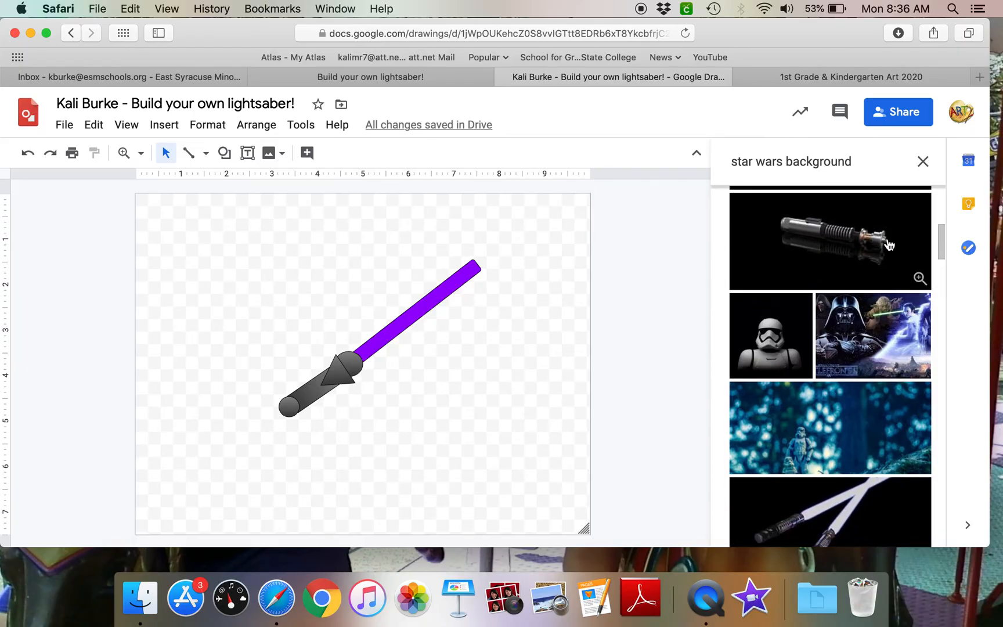
scroll(840, 250, "down", 8)
scroll(840, 249, "down", 15)
scroll(839, 250, "up", 15)
scroll(837, 260, "up", 2)
left_click(828, 350)
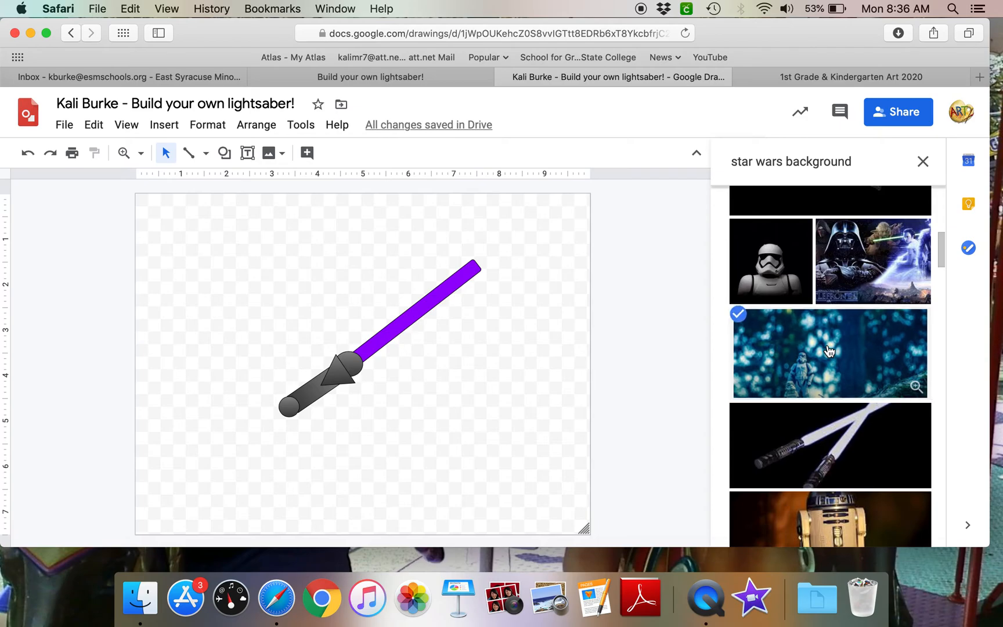
left_click(908, 532)
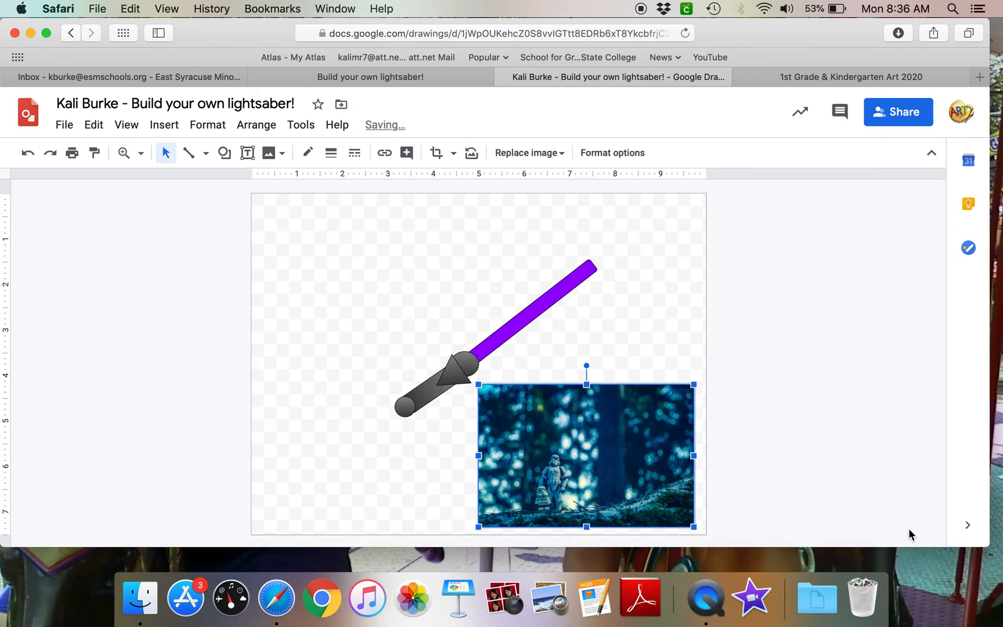
- Enlarge the inserted stormtrooper forest picture to roughly canvas size and position it over the drawing
left_click_drag(626, 475, 636, 483)
mouse_move(490, 386)
left_mouse_down()
mouse_move(347, 264)
mouse_move(327, 201)
mouse_move(342, 207)
left_mouse_up()
left_click_drag(538, 291, 540, 280)
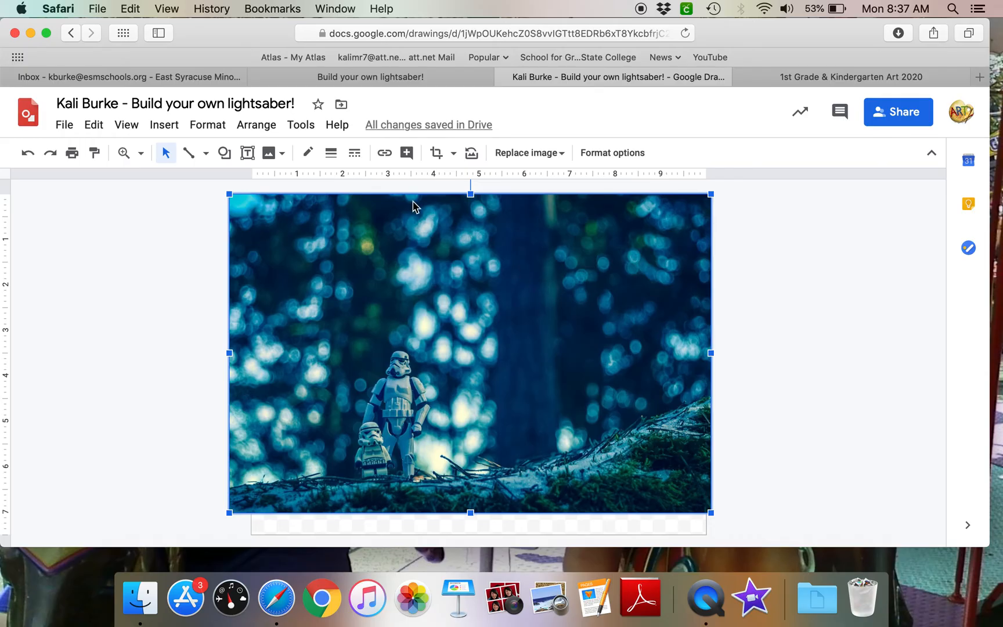
- Send the stormtrooper forest picture to the back so the lightsaber lies in front of it
left_click(267, 130)
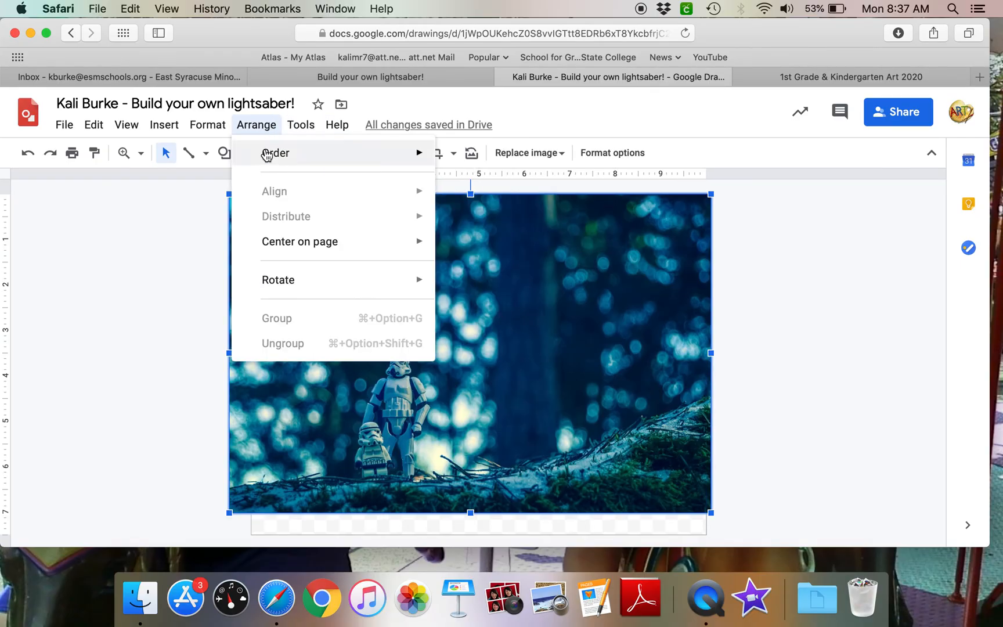
mouse_move(425, 160)
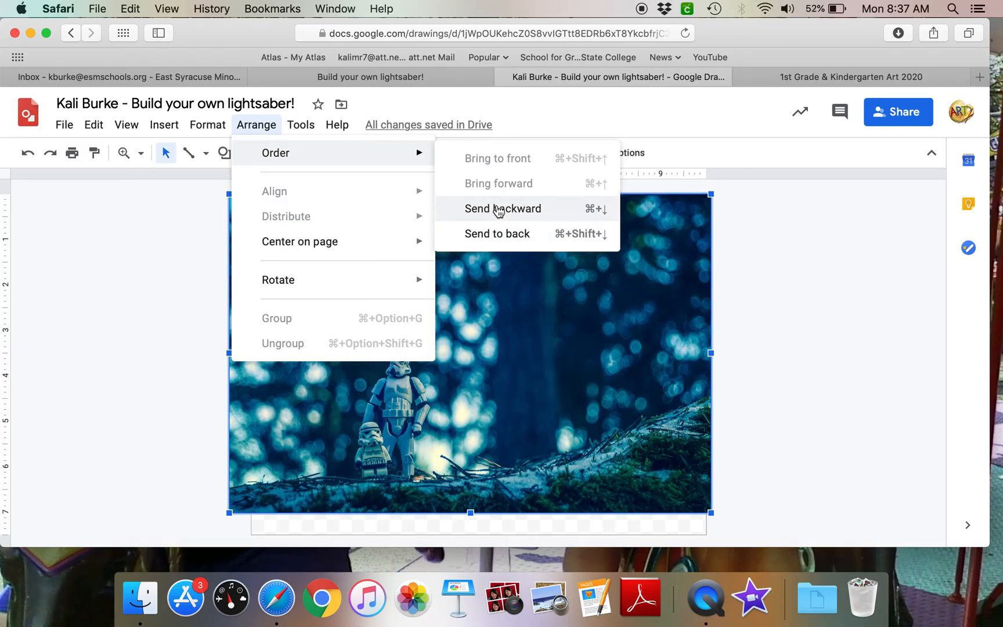
left_click(503, 234)
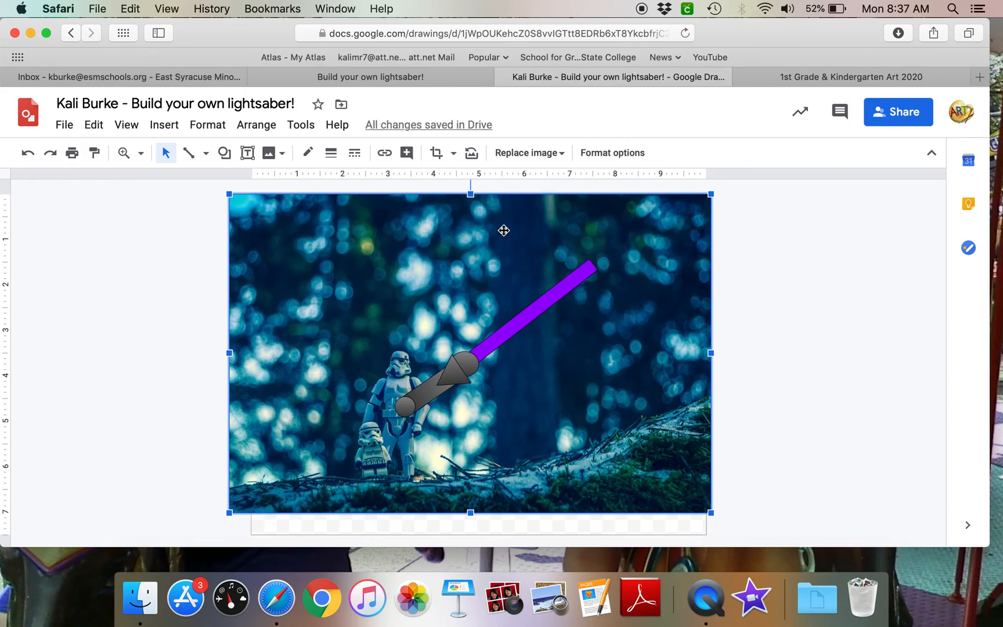
- Move the background picture up and enlarge it toward the canvas's lower edge, adjusting its position behind the lightsaber
mouse_move(417, 269)
left_mouse_down()
mouse_move(399, 271)
mouse_move(414, 269)
mouse_move(405, 264)
left_mouse_up()
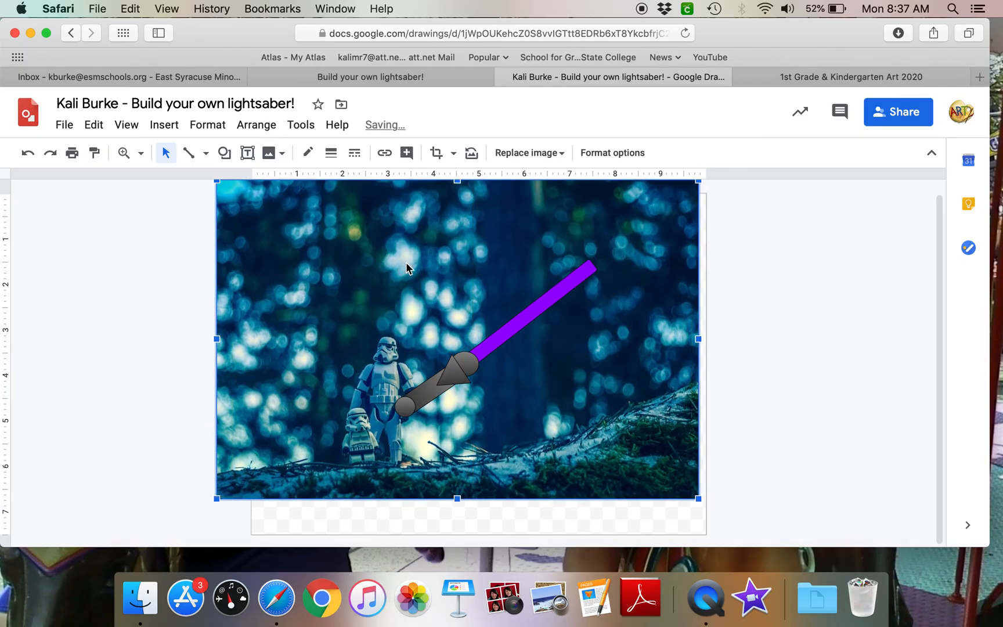
left_click_drag(698, 497, 696, 534)
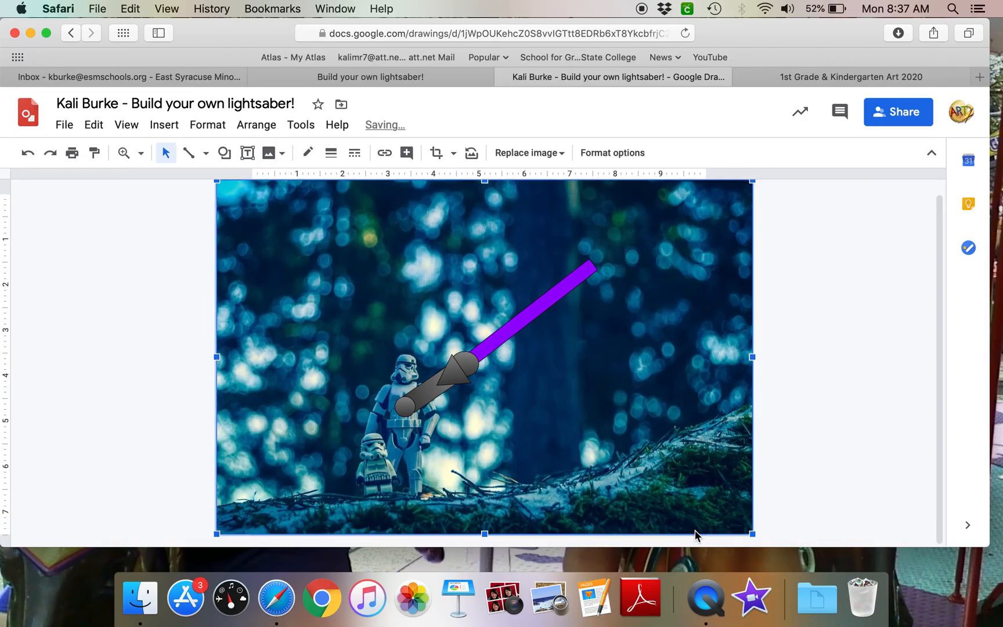
left_click(834, 230)
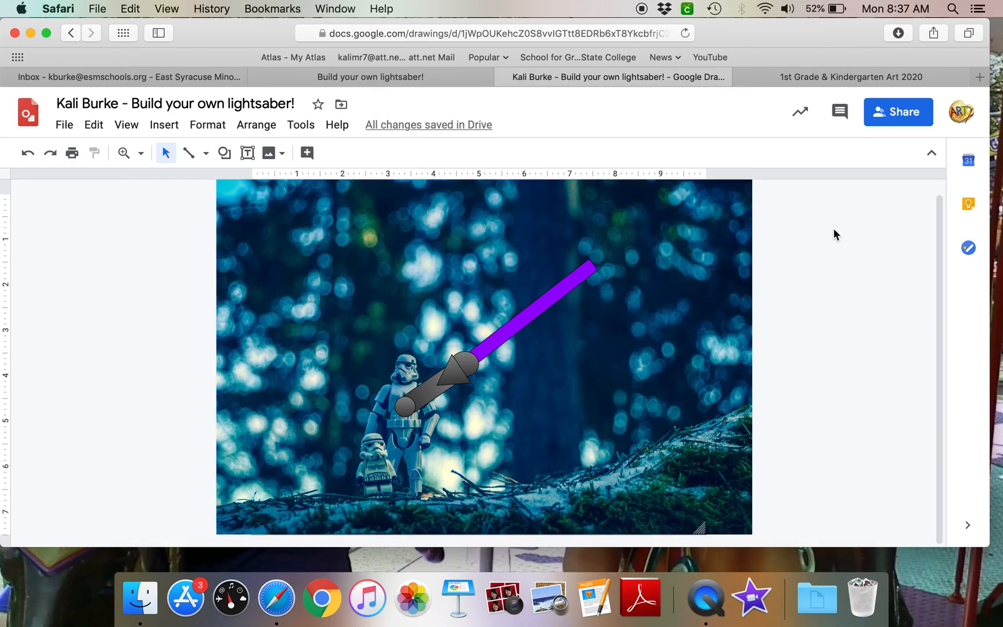
left_click_drag(680, 306, 654, 292)
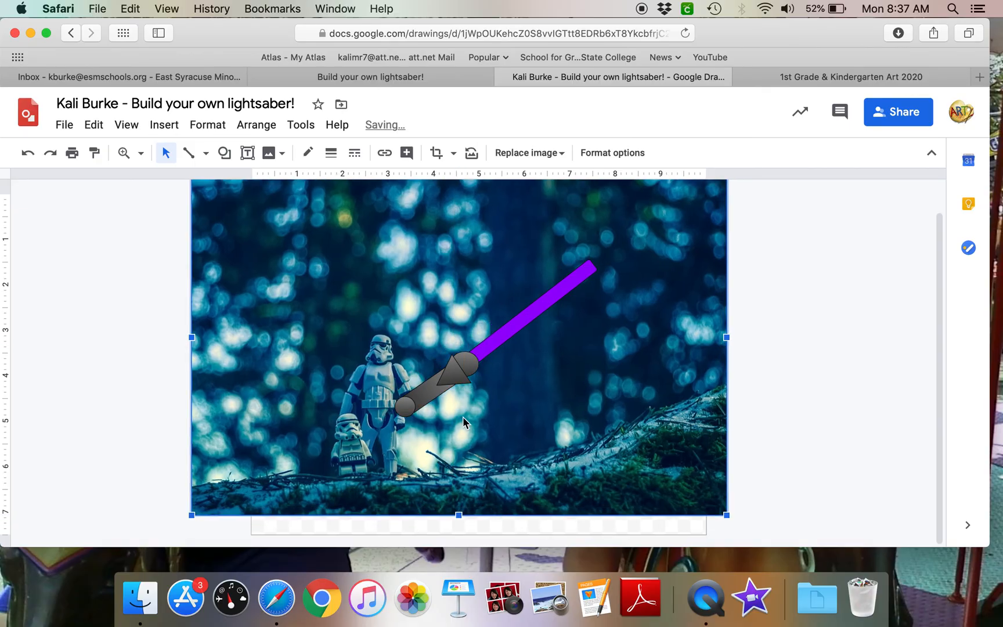
scroll(401, 237, "up", 2)
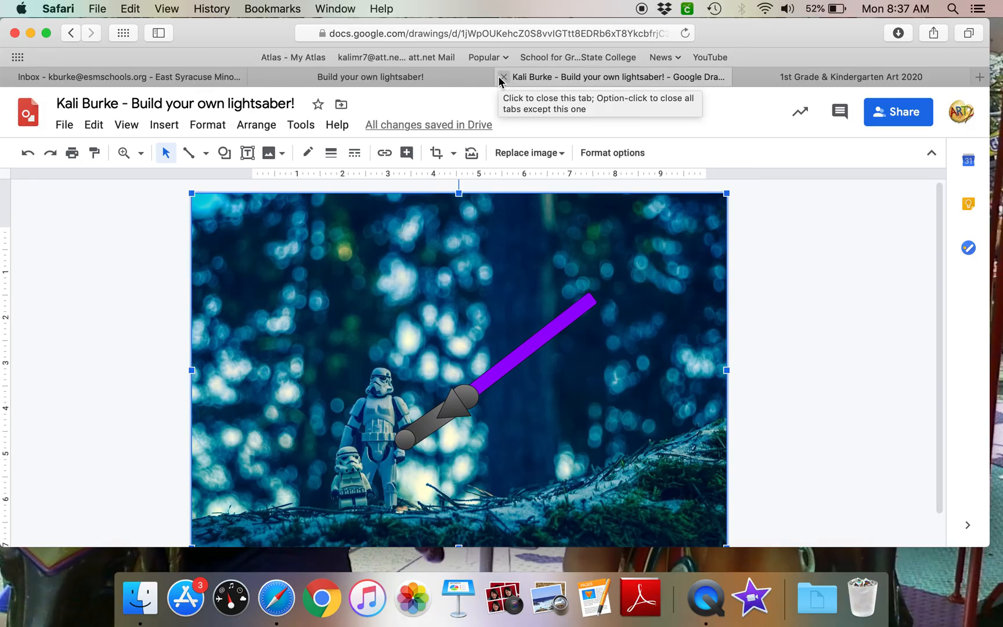
- Close the drawing and turn in the "Build your own lightsaber!" assignment in Google Classroom with the drawing attached
left_click(499, 76)
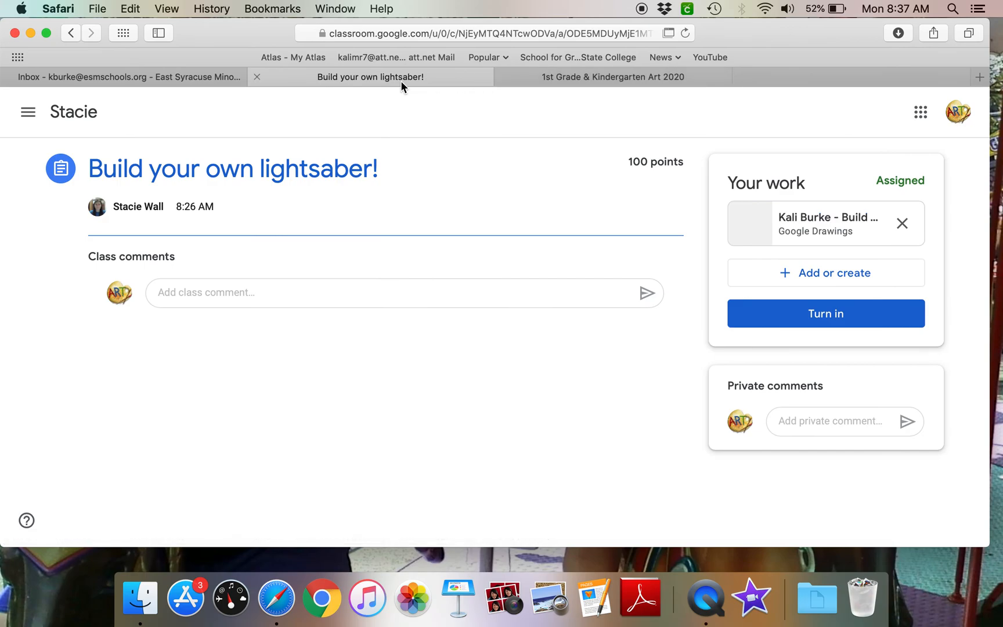
left_click(815, 326)
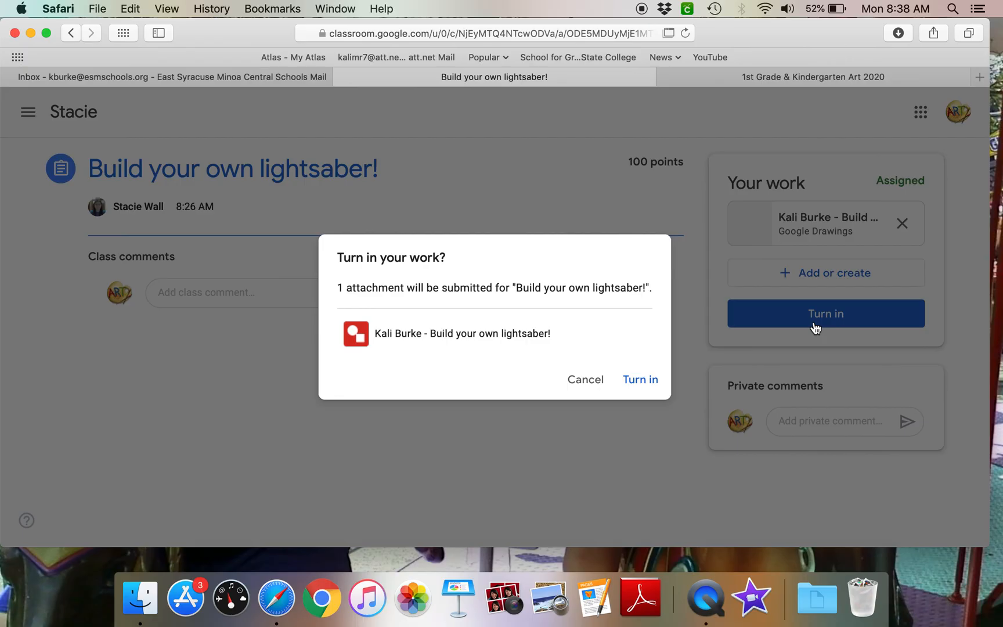
left_click(642, 380)
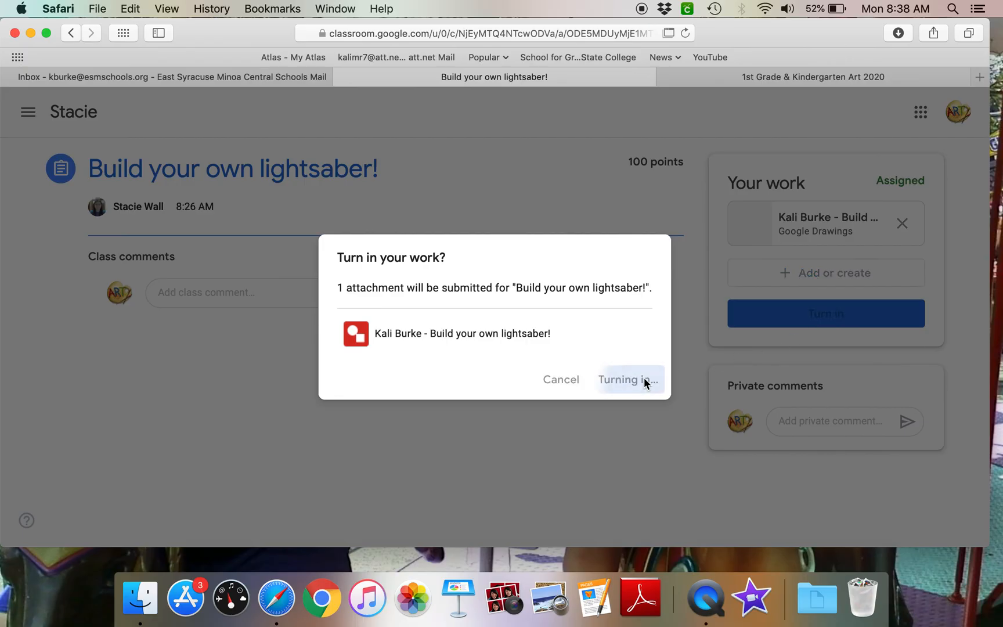